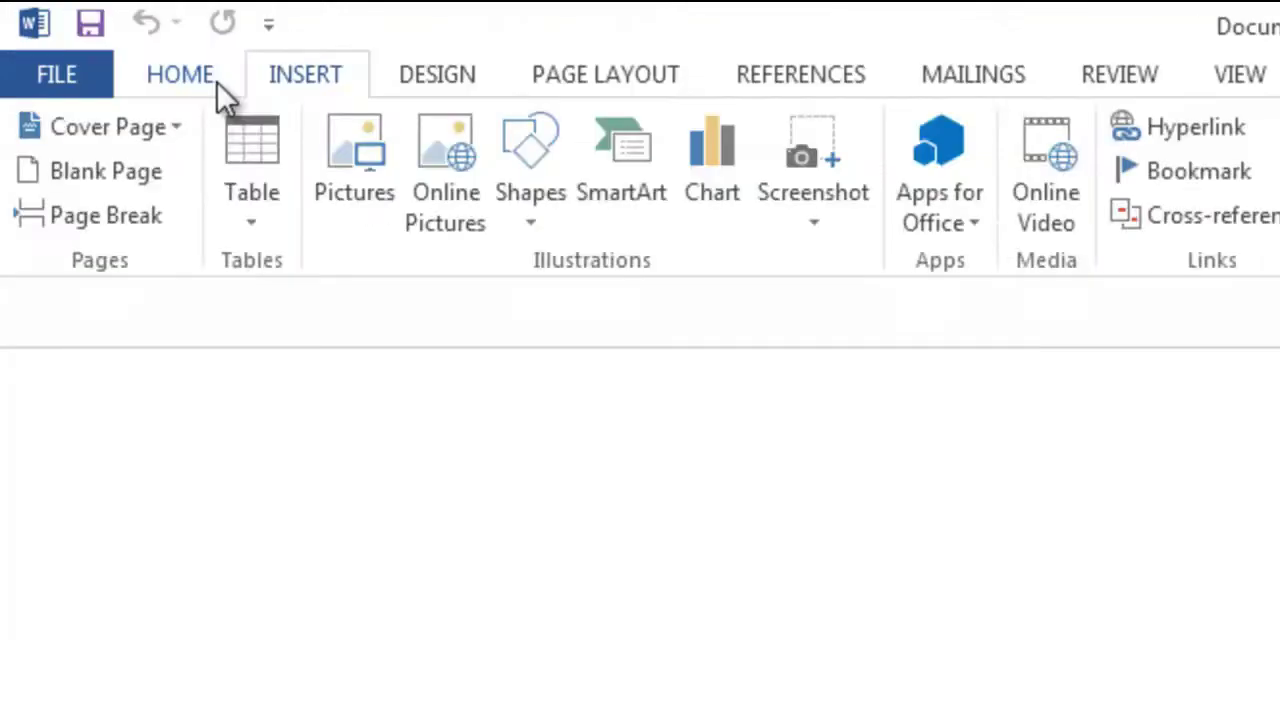
- Switch to the ribbon's Insert tab for the new blank document
{"action": "left_click", "coordinate": [104, 40]}
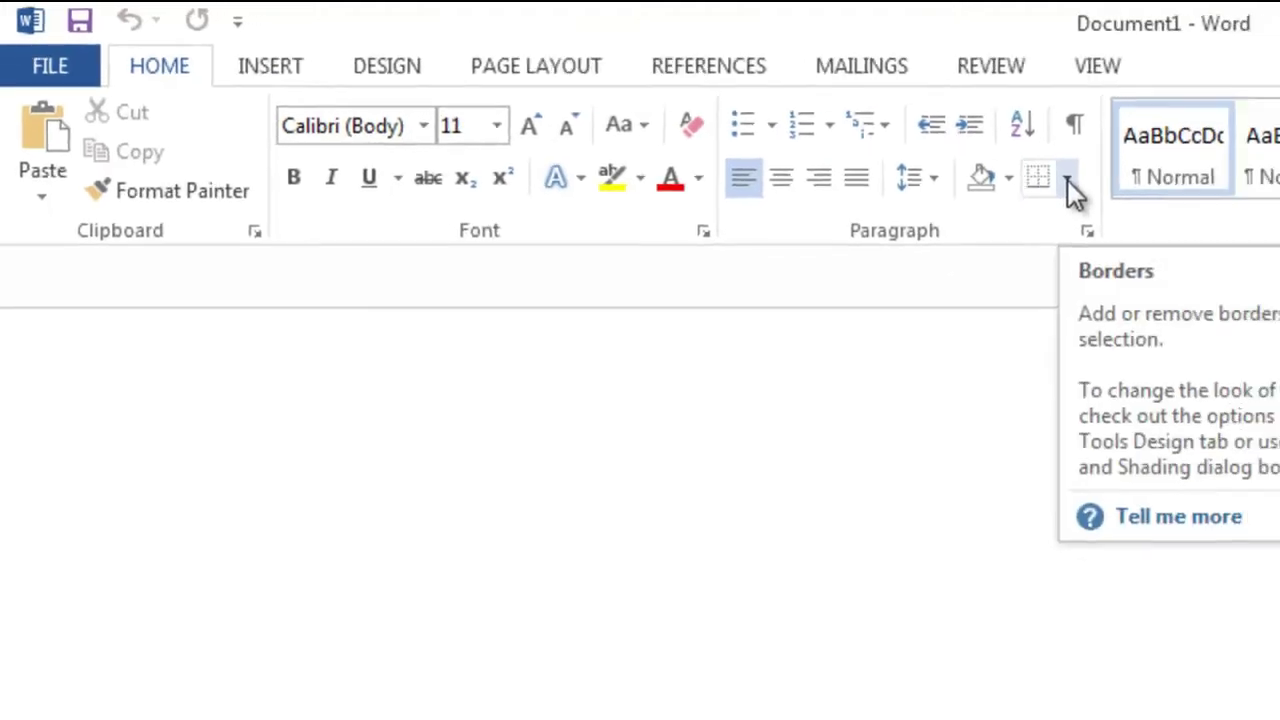
- Open Borders and Shading on the Page Border tab and choose the Box setting
{"action": "left_click", "coordinate": [928, 158]}
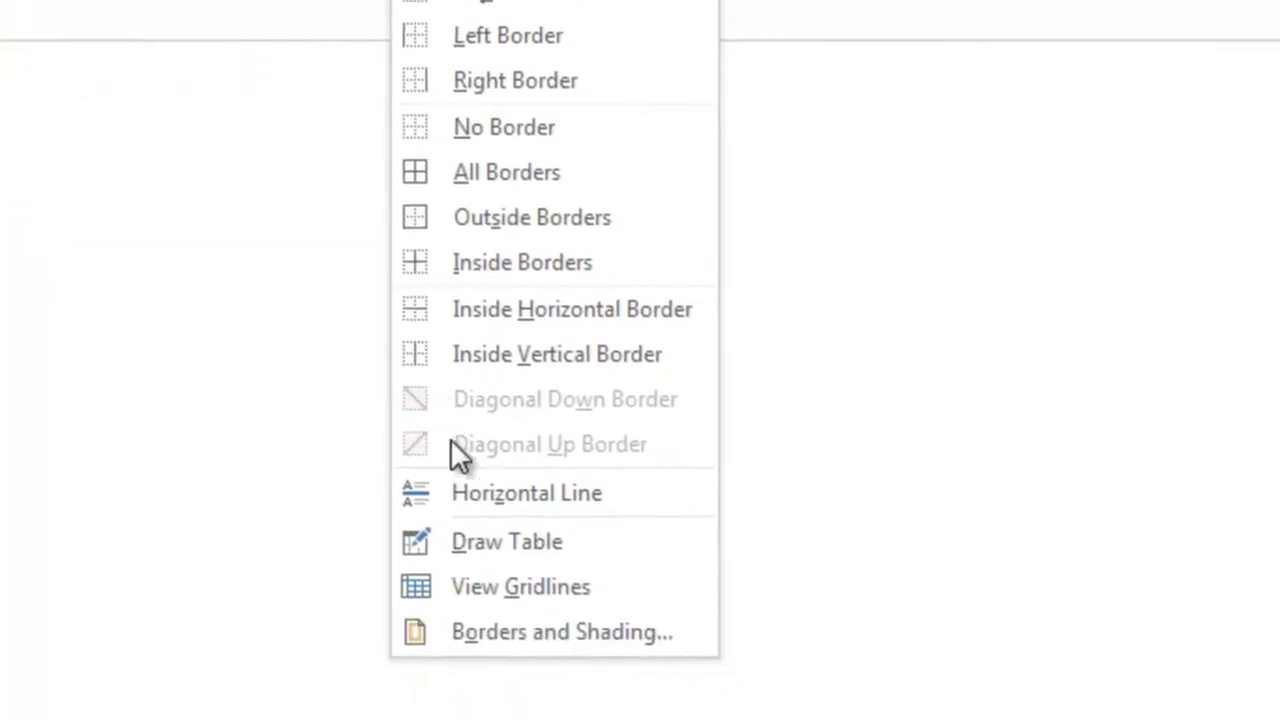
{"action": "left_click", "coordinate": [497, 606]}
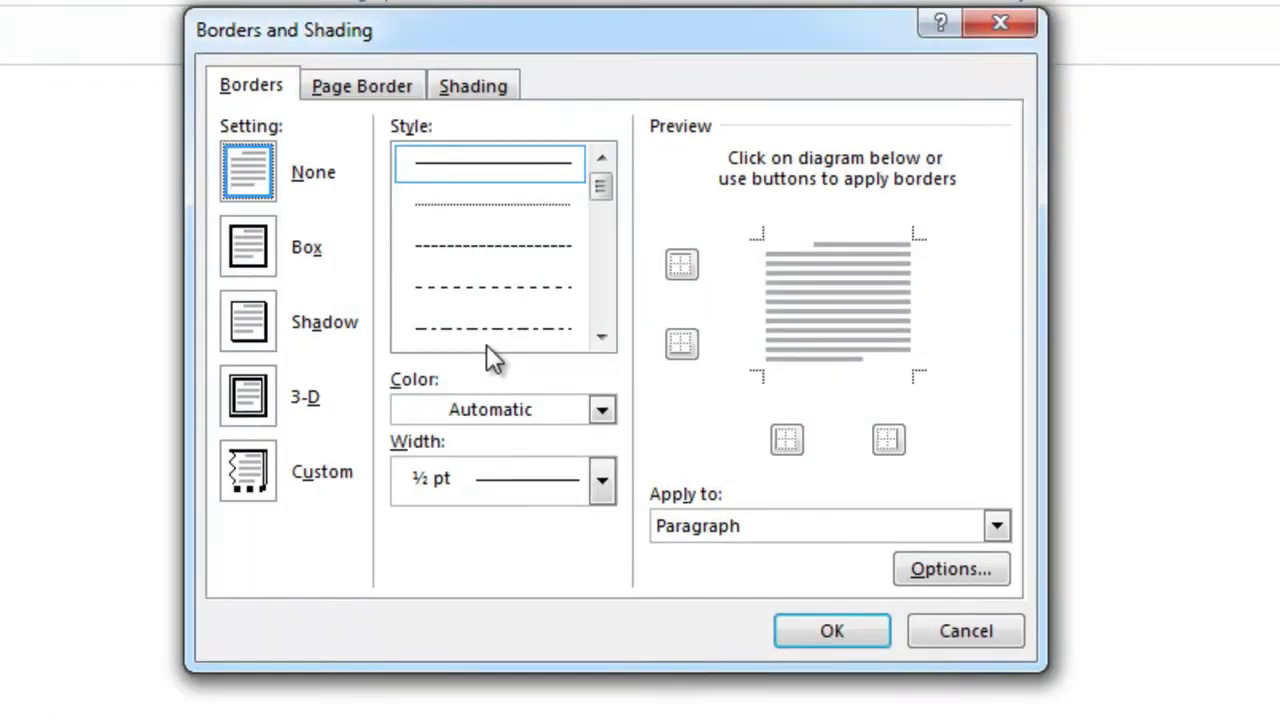
{"action": "left_click", "coordinate": [361, 89]}
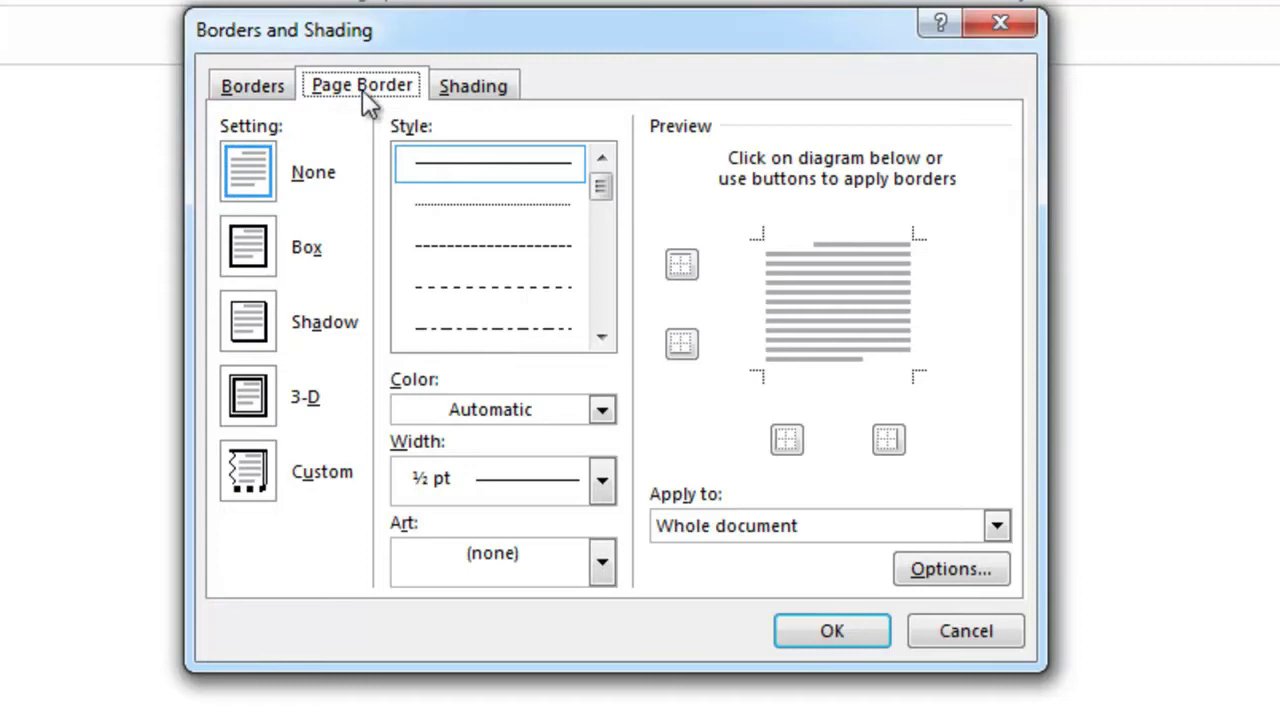
{"action": "left_click", "coordinate": [247, 178]}
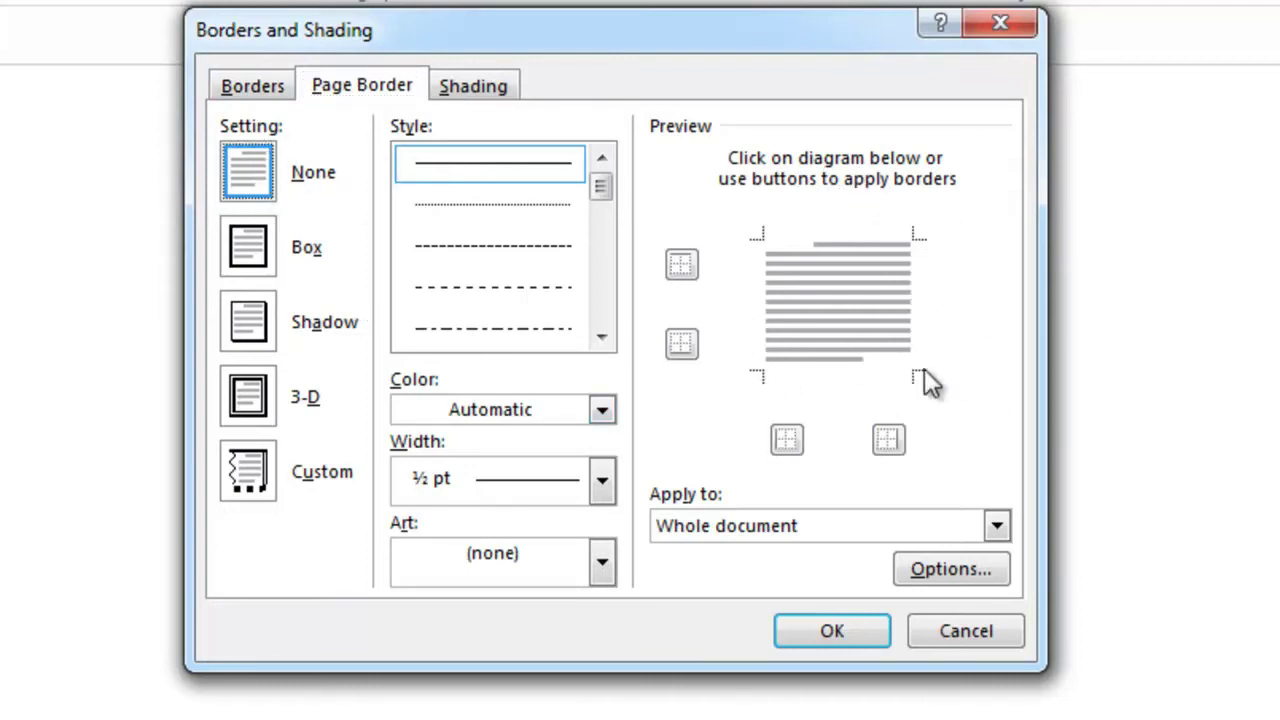
{"action": "left_click", "coordinate": [248, 250]}
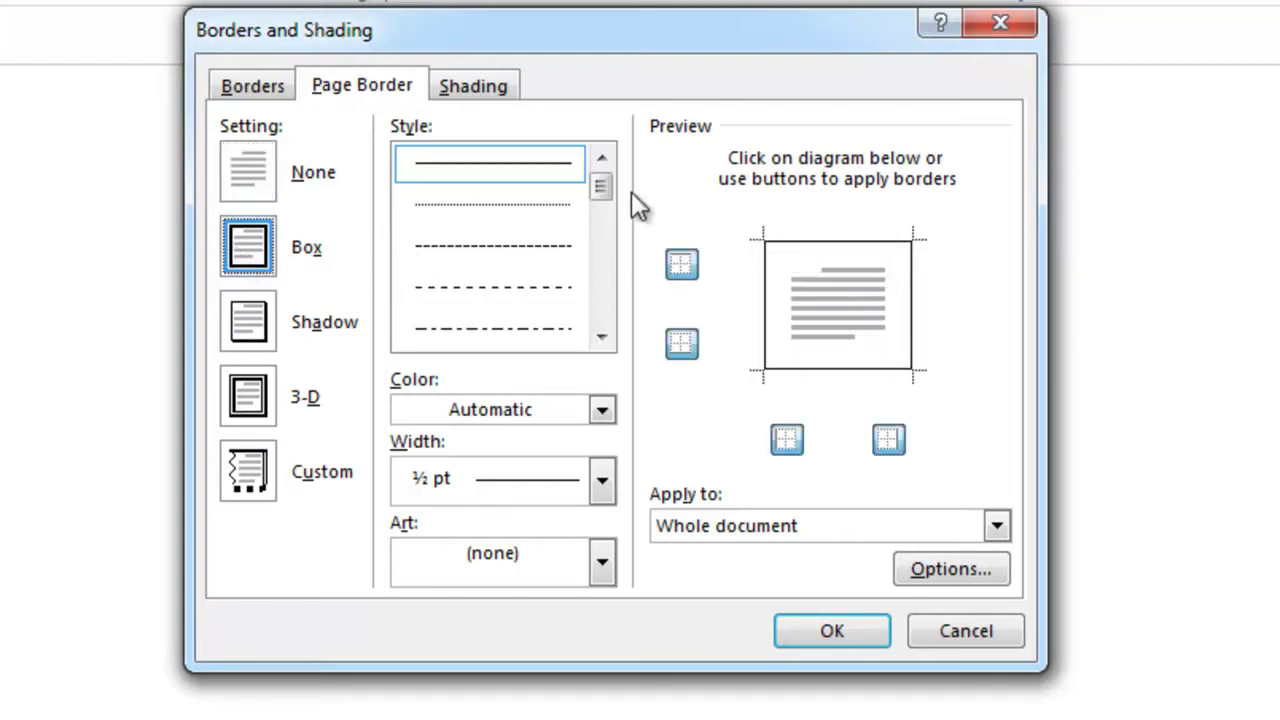
- Give the page border a thick 3 pt line style in purple
{"action": "left_click_drag", "start_coordinate": [602, 191], "coordinate": [604, 229]}
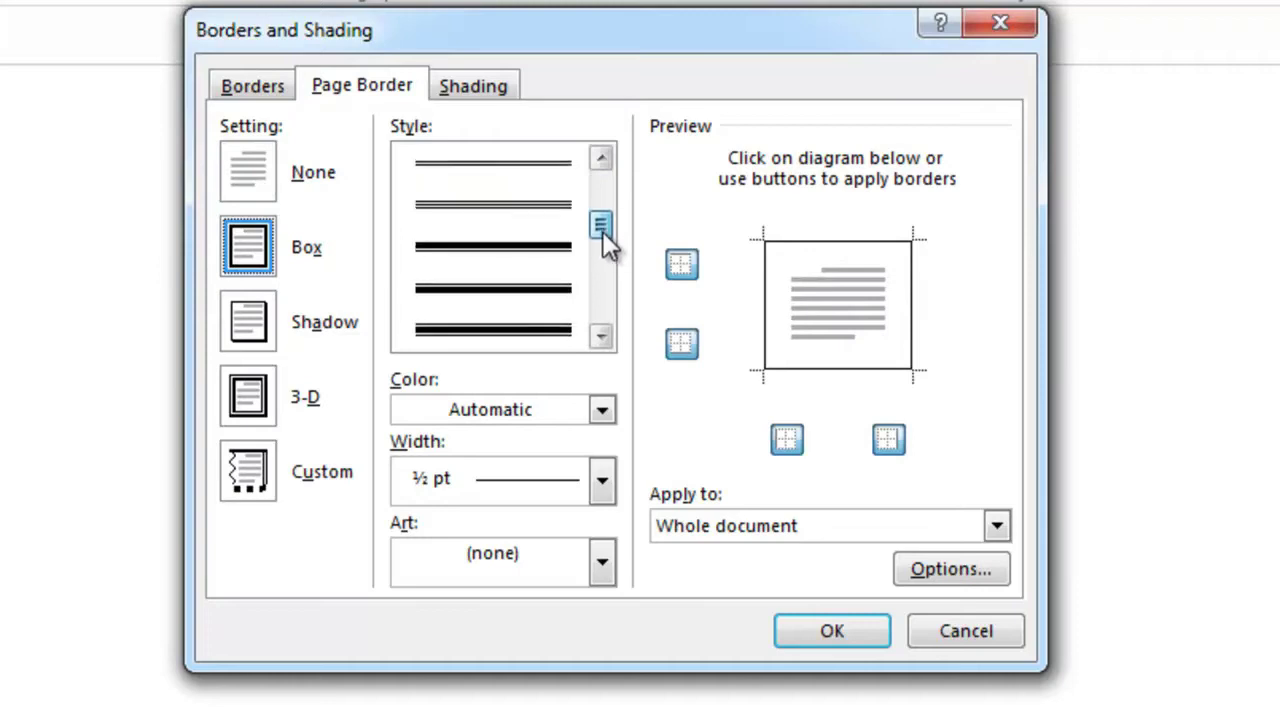
{"action": "scroll", "coordinate": [560, 234], "scroll_direction": "up", "scroll_amount": 2}
{"action": "left_click", "coordinate": [512, 248]}
{"action": "scroll", "coordinate": [574, 250], "scroll_direction": "up", "scroll_amount": 2}
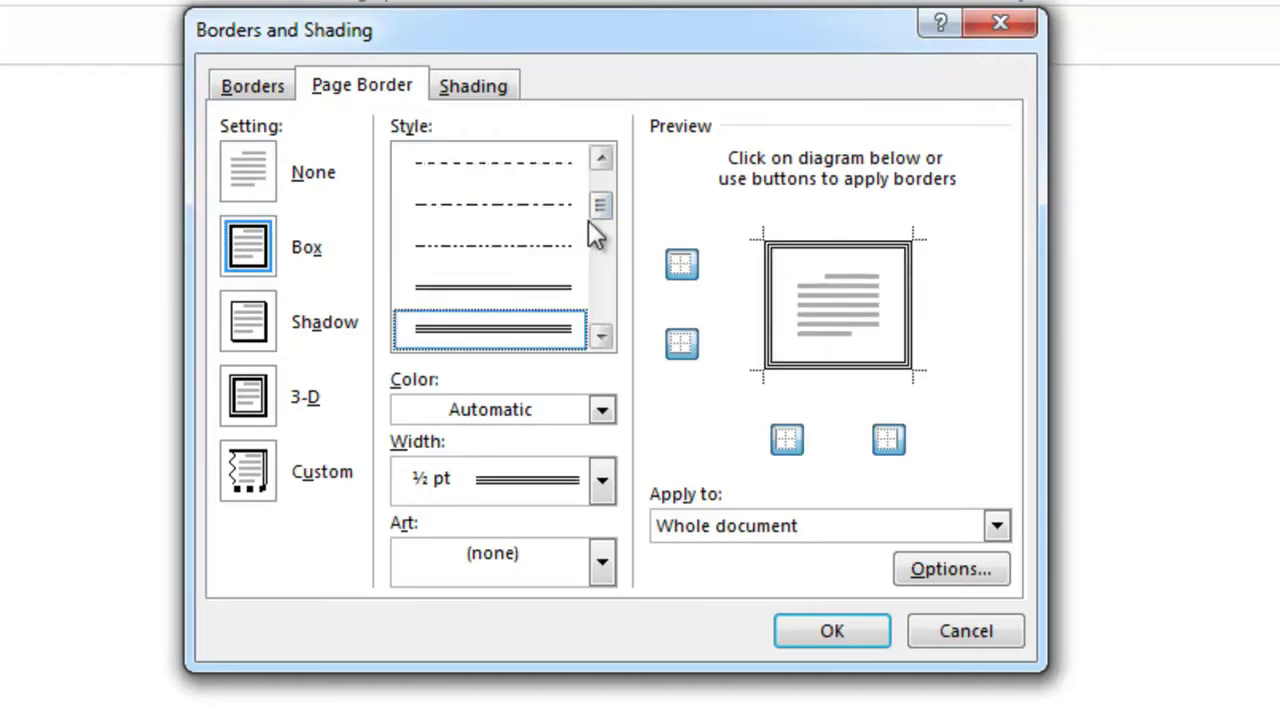
{"action": "scroll", "coordinate": [597, 231], "scroll_direction": "down", "scroll_amount": 2}
{"action": "left_click", "coordinate": [537, 251]}
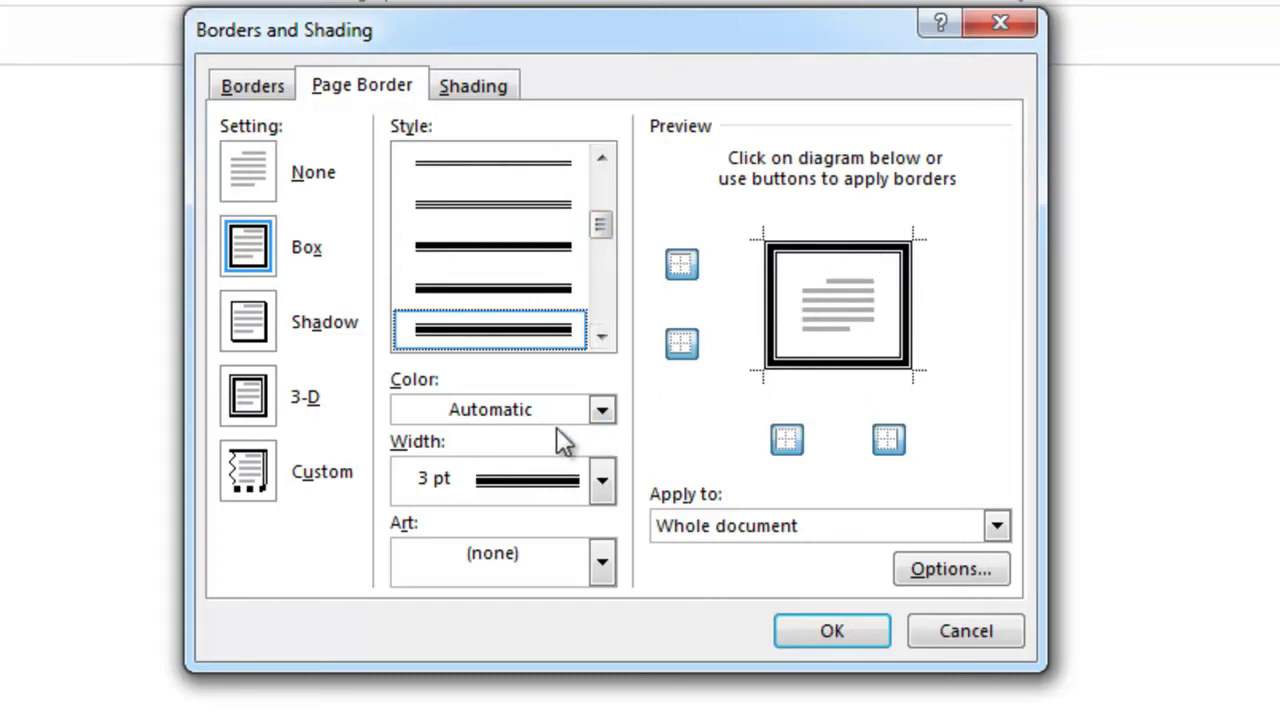
{"action": "left_click", "coordinate": [601, 412]}
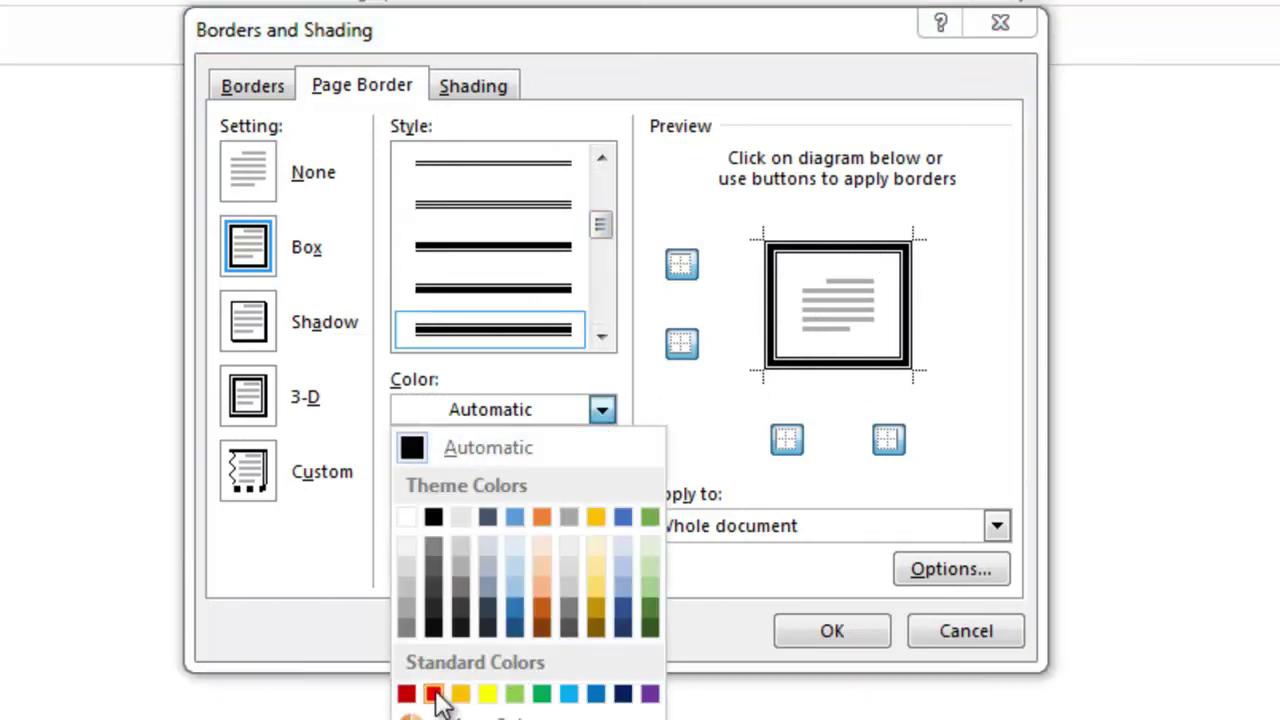
{"action": "left_click", "coordinate": [433, 693]}
{"action": "left_click", "coordinate": [601, 412]}
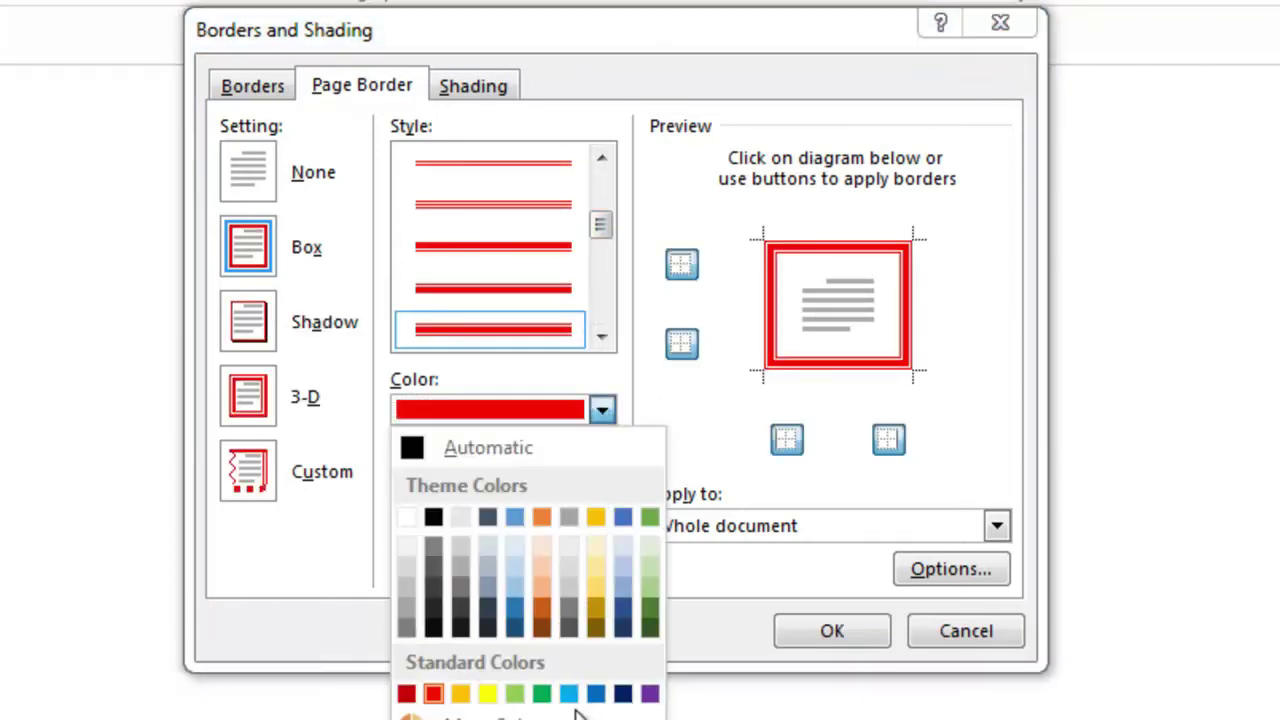
{"action": "left_click", "coordinate": [649, 693]}
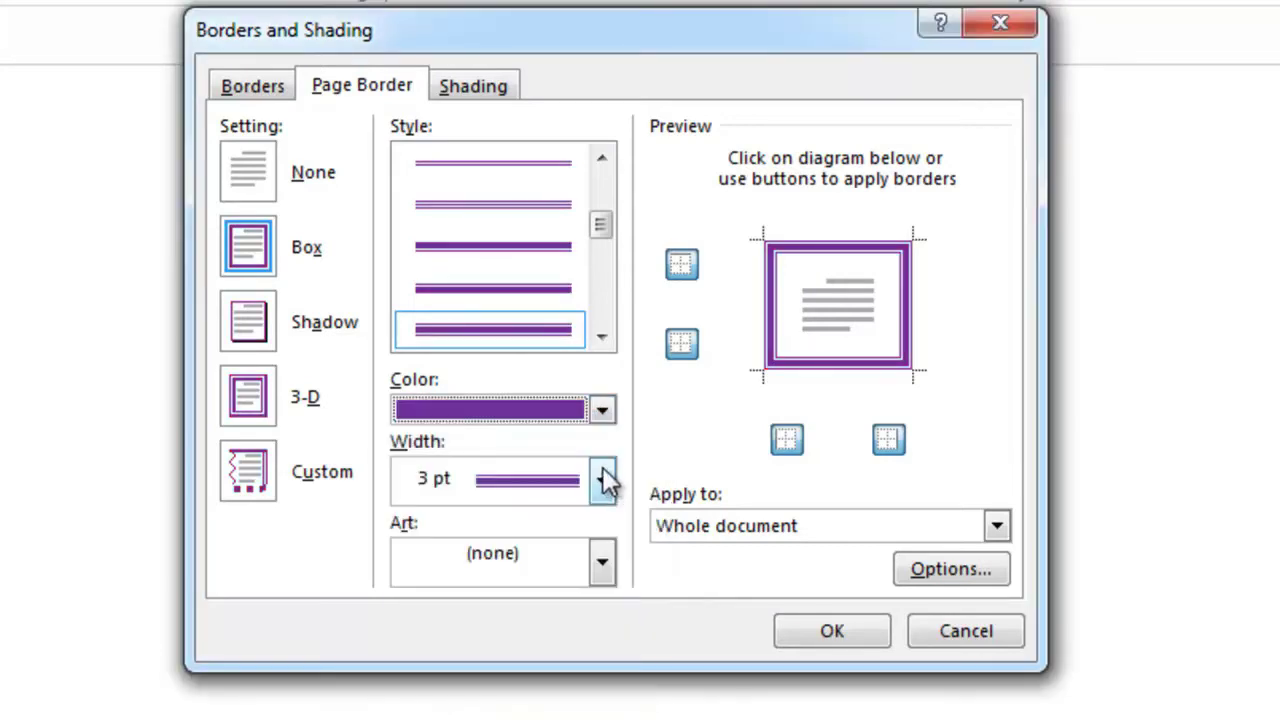
- Choose the green Christmas-tree art for the page border, 31 pt wide
{"action": "left_click", "coordinate": [598, 566]}
{"action": "left_click", "coordinate": [601, 565]}
{"action": "scroll", "coordinate": [590, 600], "scroll_direction": "down", "scroll_amount": 1}
{"action": "scroll", "coordinate": [543, 663], "scroll_direction": "down", "scroll_amount": 3}
{"action": "scroll", "coordinate": [540, 668], "scroll_direction": "down", "scroll_amount": 2}
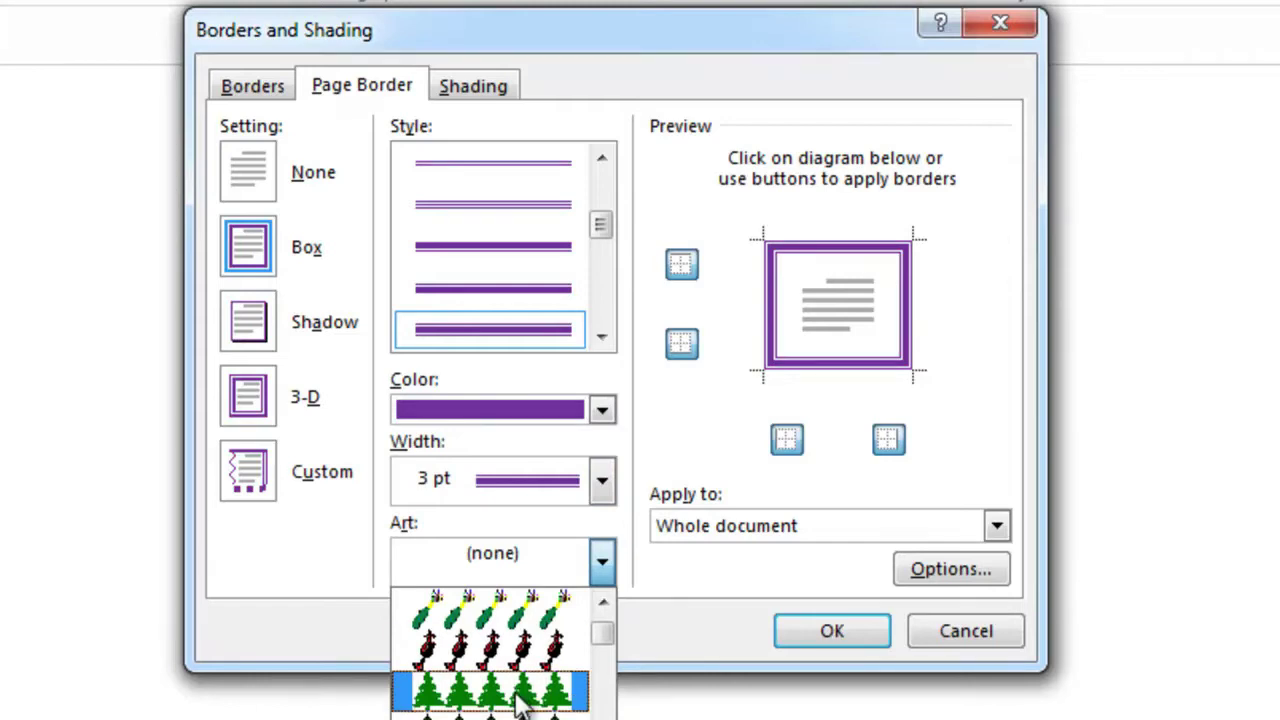
{"action": "left_click", "coordinate": [535, 690]}
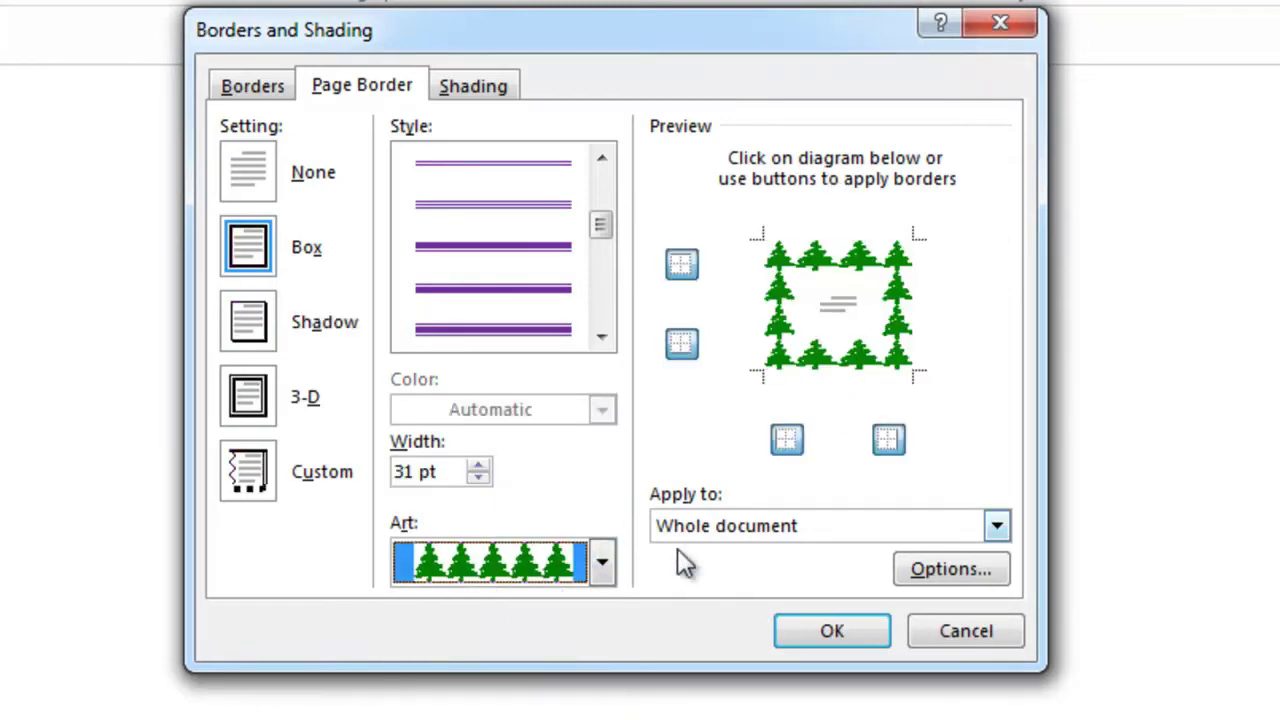
- Apply the tree border to the whole document and zoom out to 90% to view it
{"action": "left_click", "coordinate": [728, 527]}
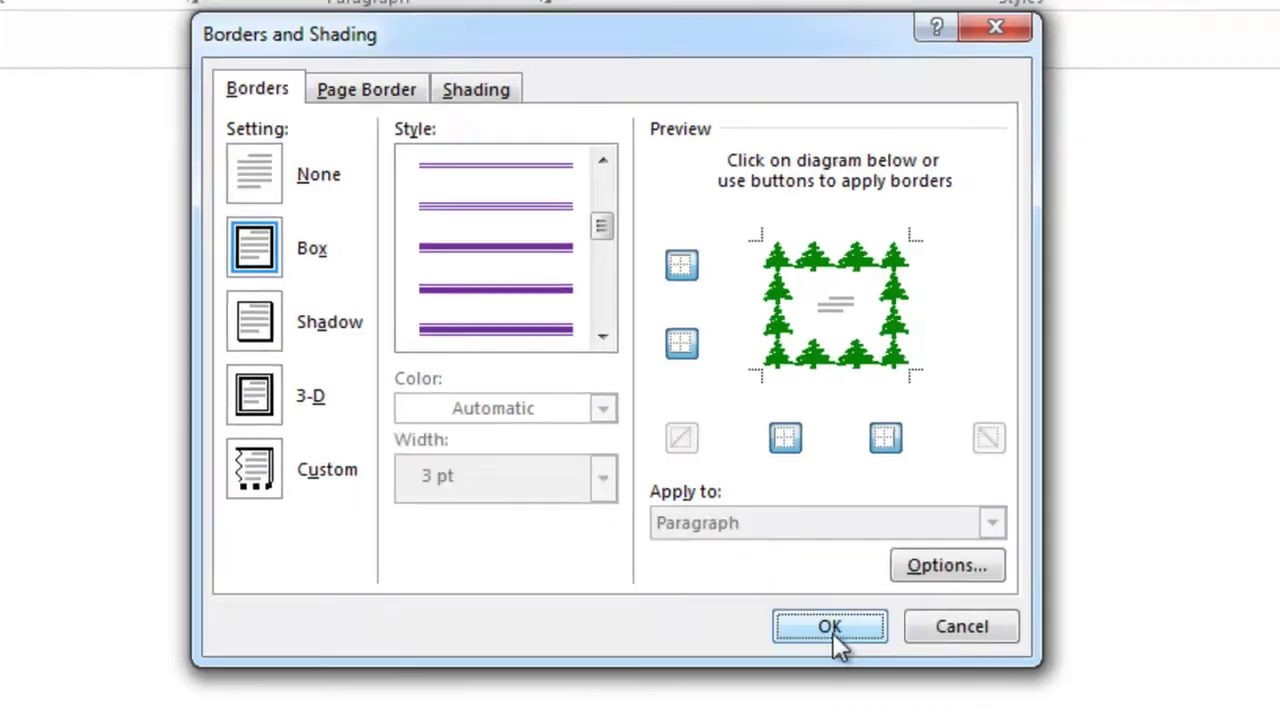
{"action": "left_click", "coordinate": [833, 633]}
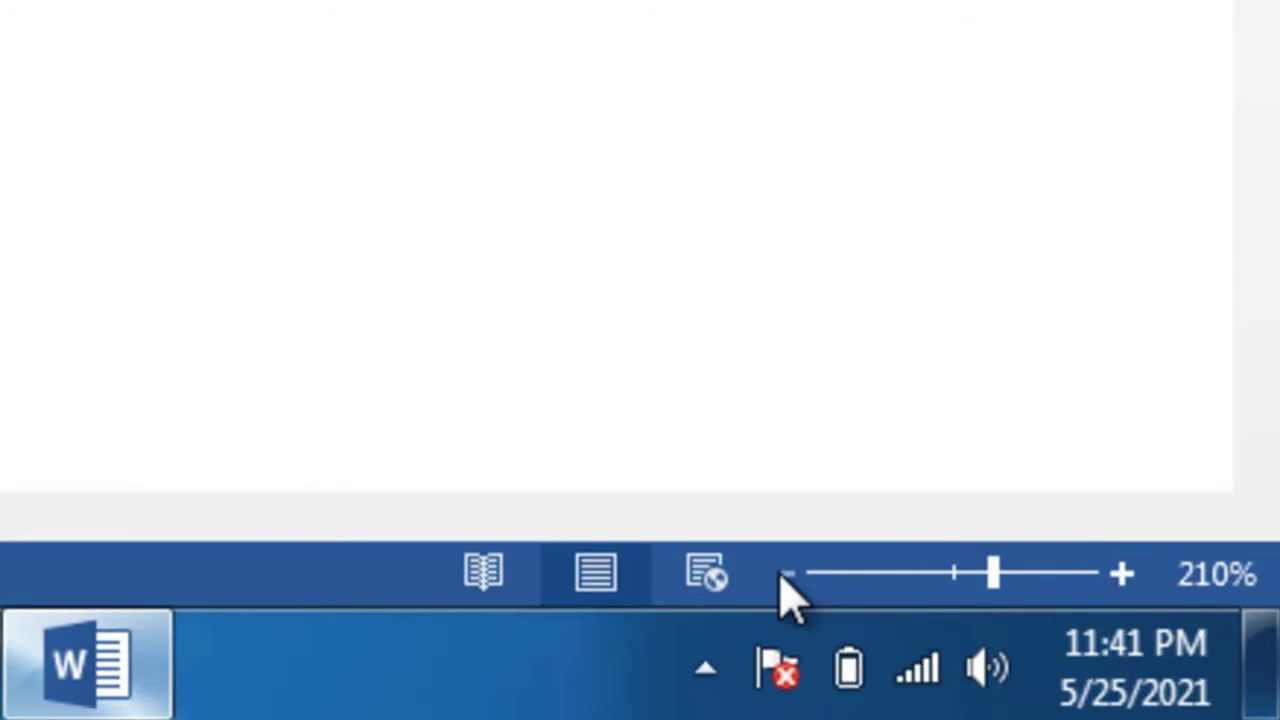
{"action": "left_click", "coordinate": [785, 576]}
{"action": "left_click", "coordinate": [785, 576]}
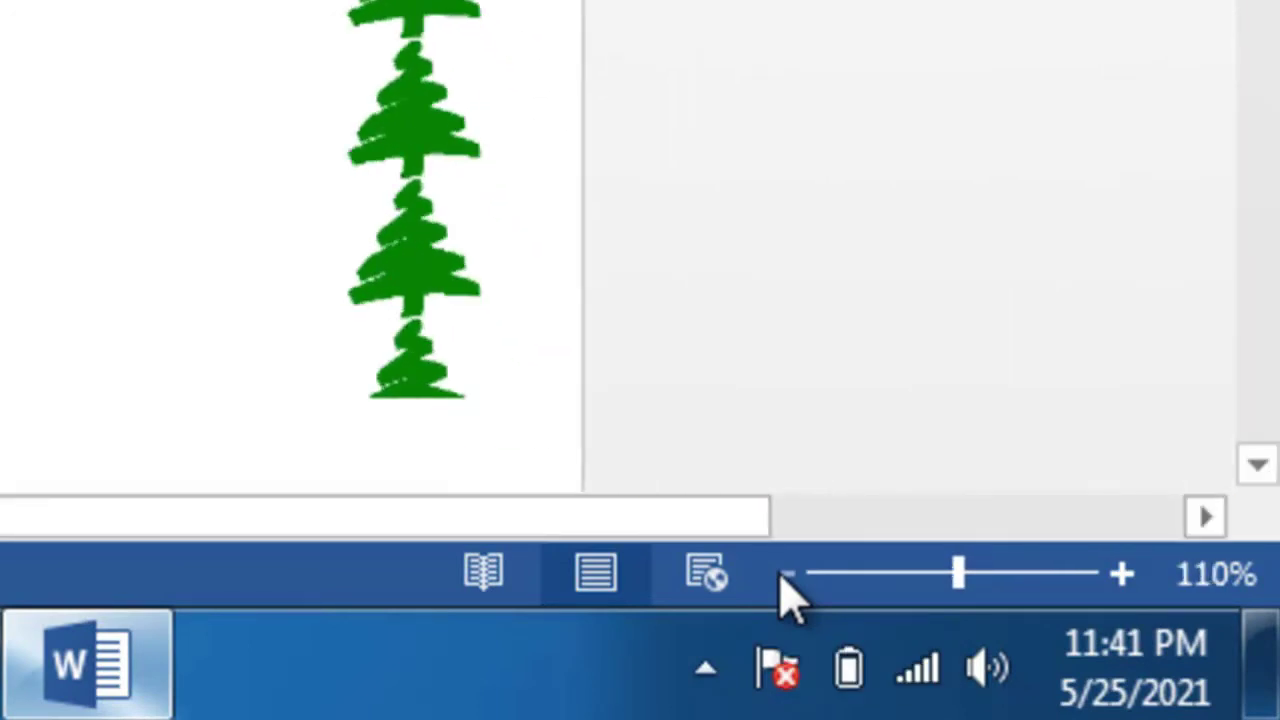
{"action": "left_click", "coordinate": [785, 576]}
{"action": "left_click", "coordinate": [785, 576]}
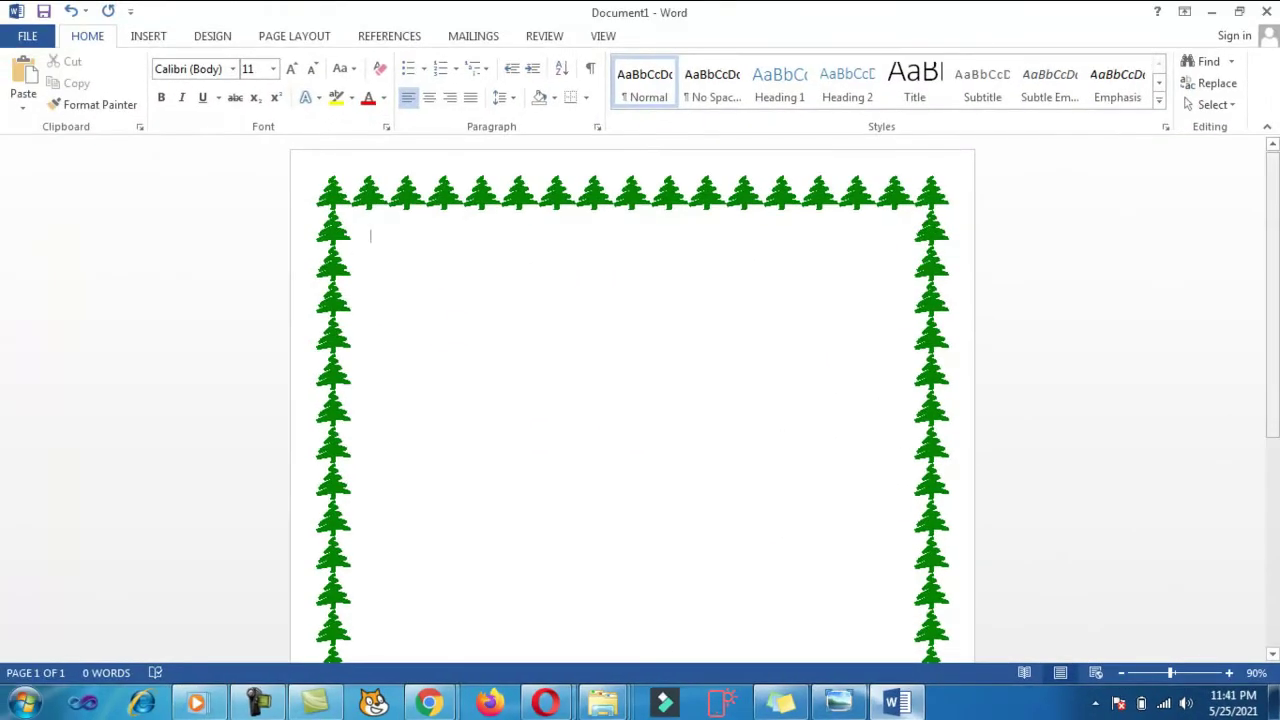
{"action": "left_click_drag", "start_coordinate": [1272, 360], "coordinate": [1272, 570]}
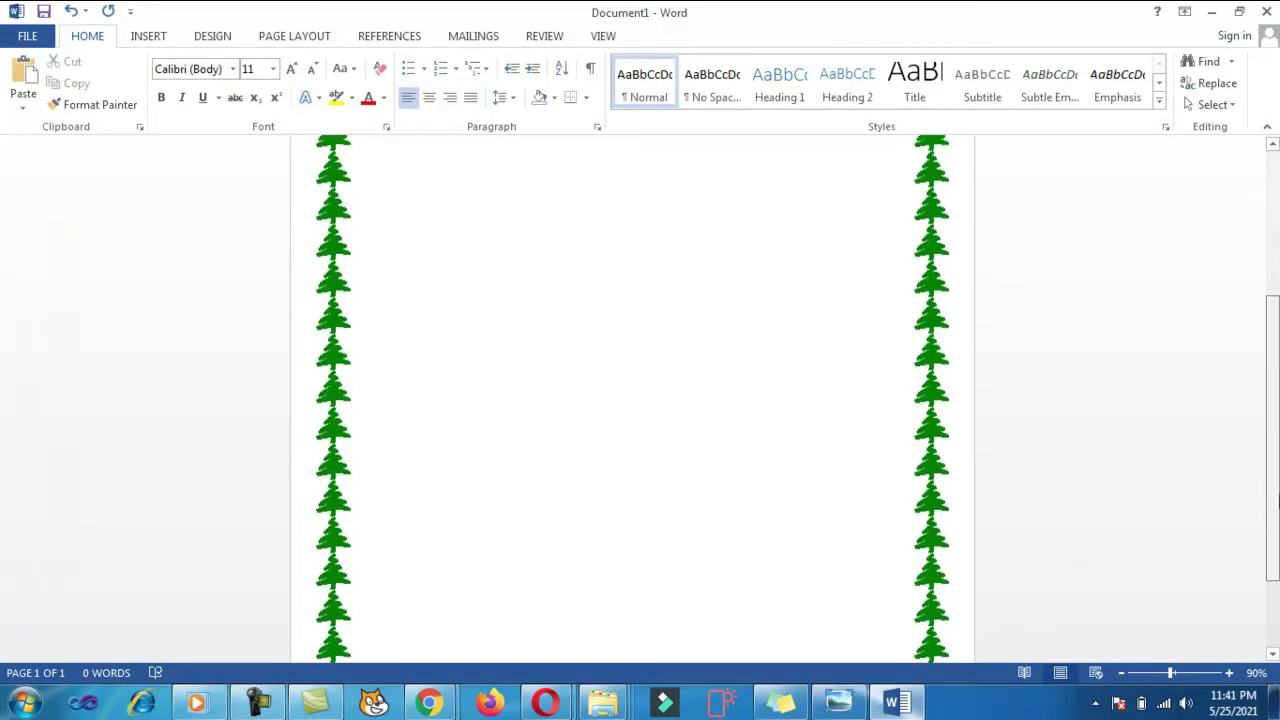
{"action": "scroll", "coordinate": [632, 400], "scroll_direction": "up", "scroll_amount": 5}
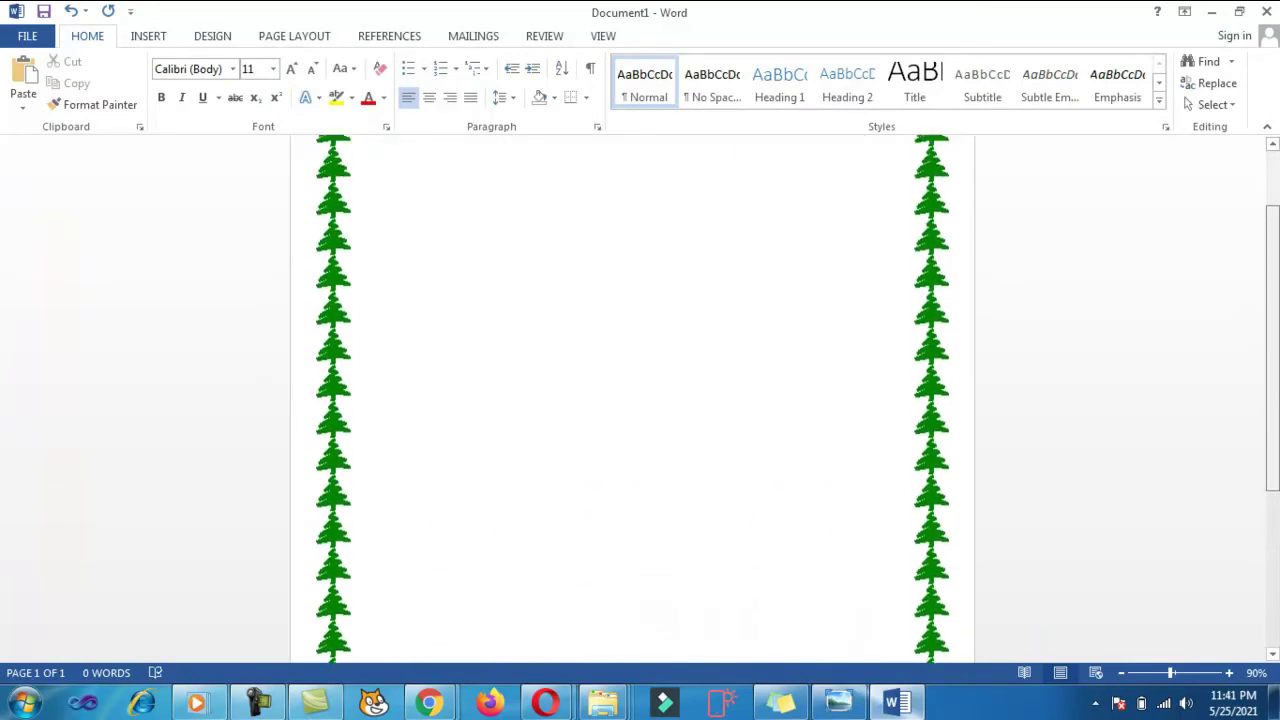
{"action": "scroll", "coordinate": [632, 400], "scroll_direction": "up", "scroll_amount": 3}
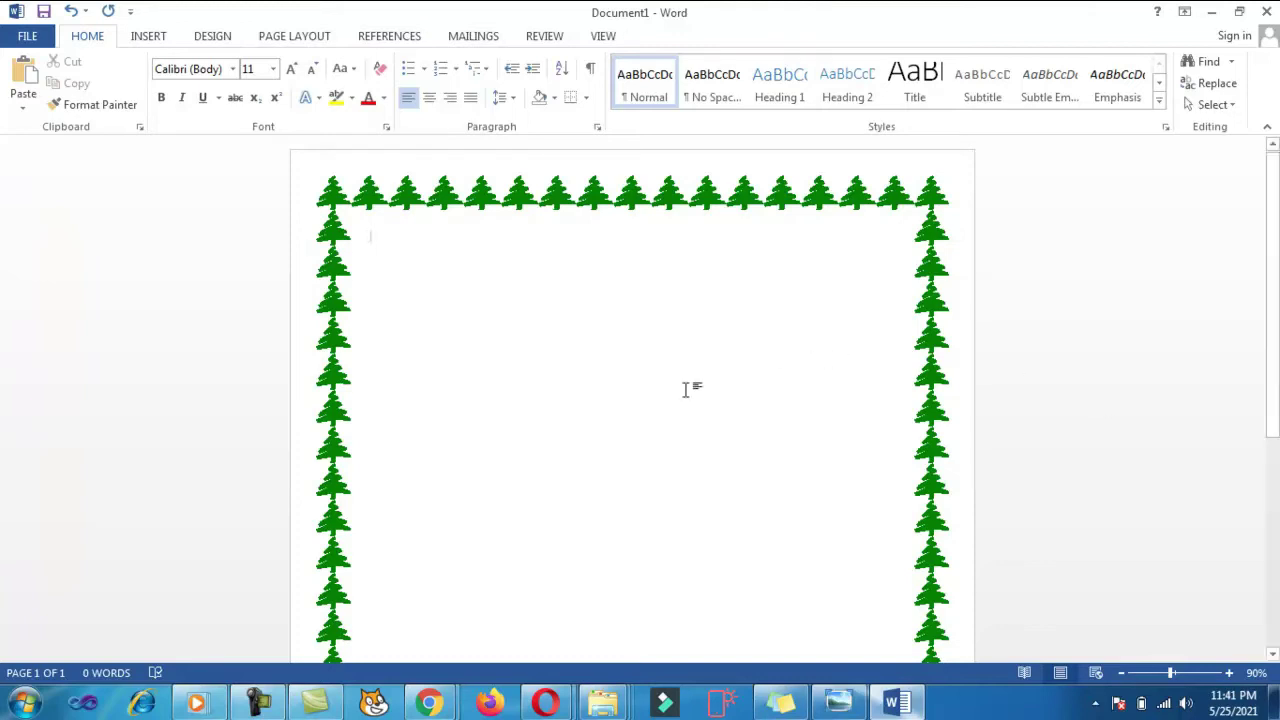
- Insert an 8×4 table and drag its resize handle to make the rows taller
{"action": "left_click", "coordinate": [146, 38]}
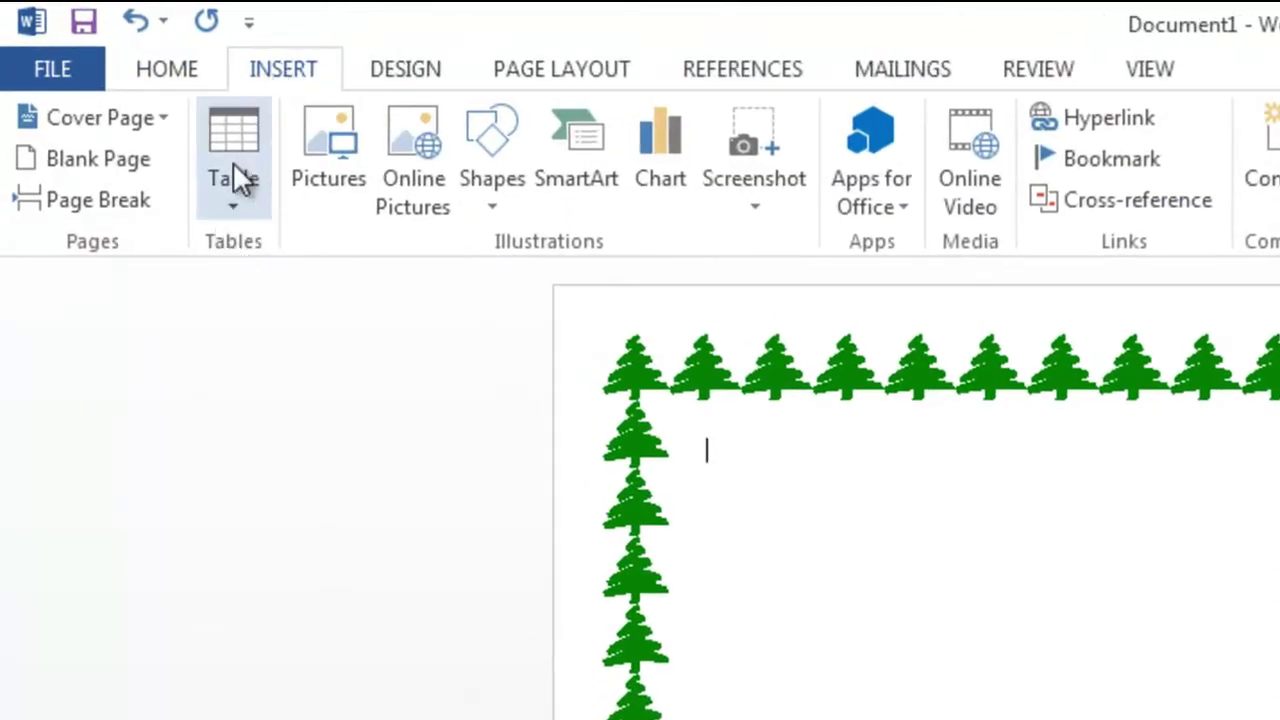
{"action": "left_click", "coordinate": [242, 210]}
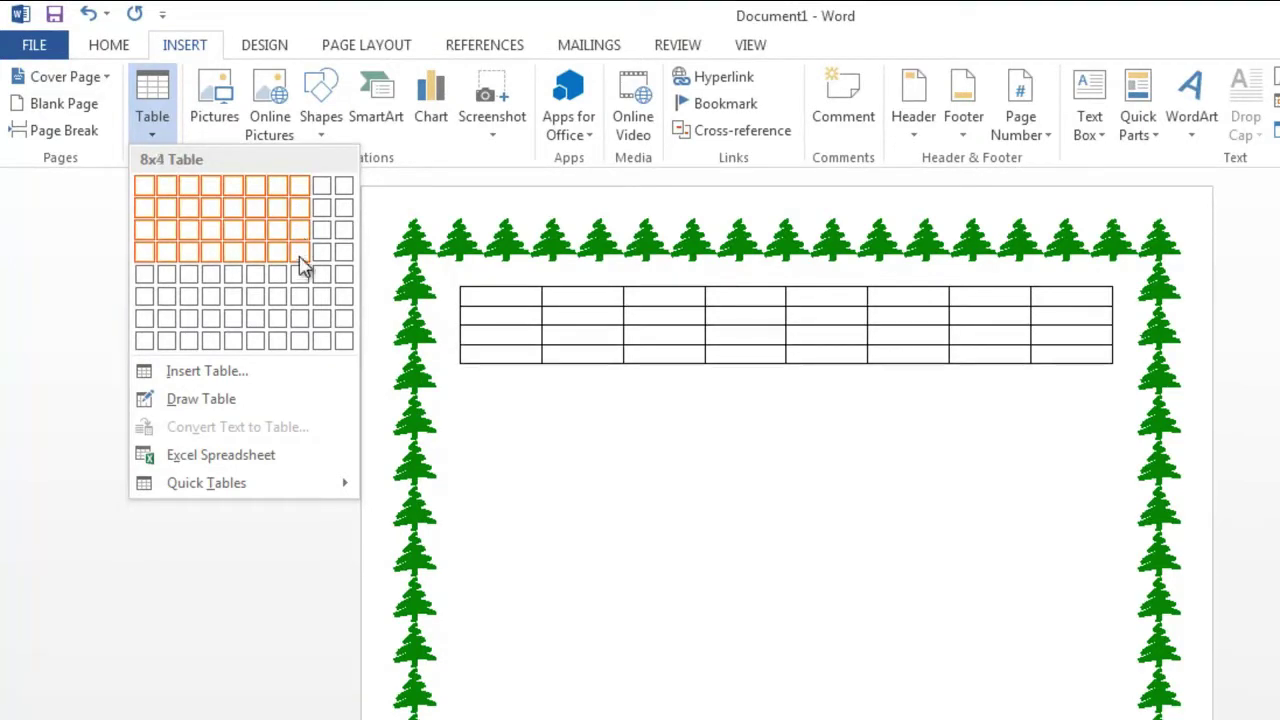
{"action": "left_click", "coordinate": [299, 252]}
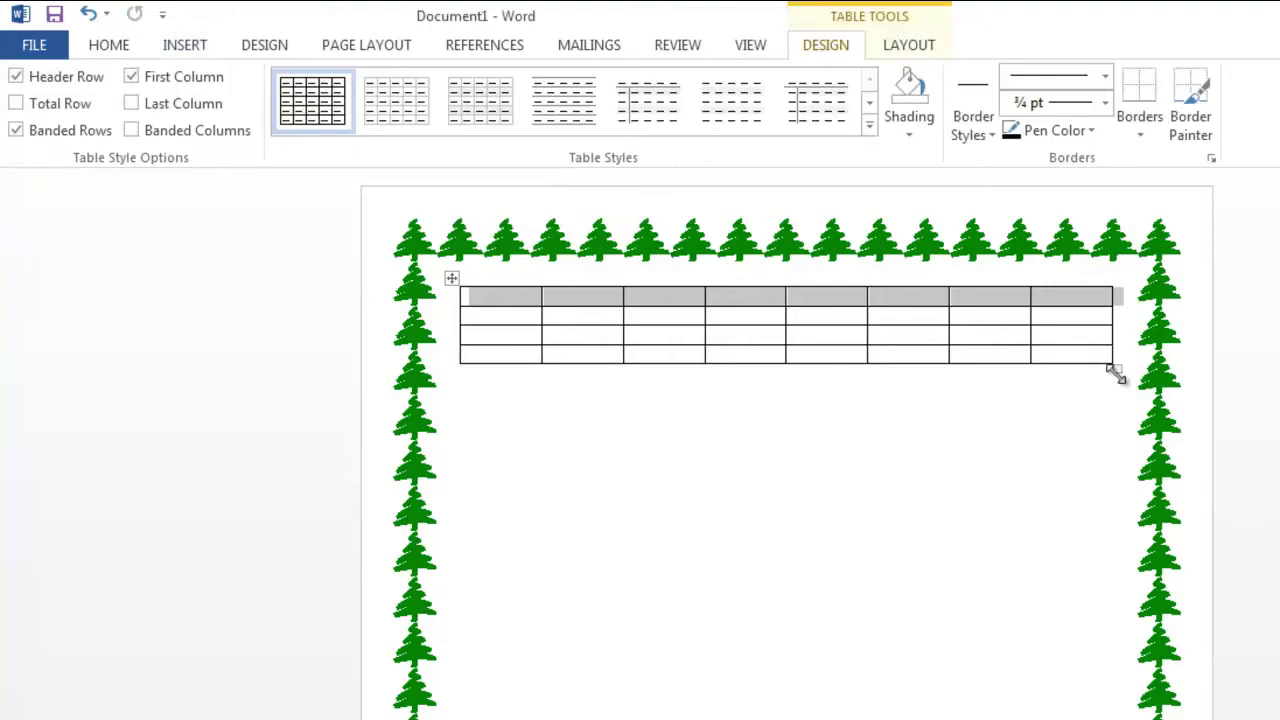
{"action": "left_click_drag", "start_coordinate": [1117, 369], "coordinate": [1117, 463]}
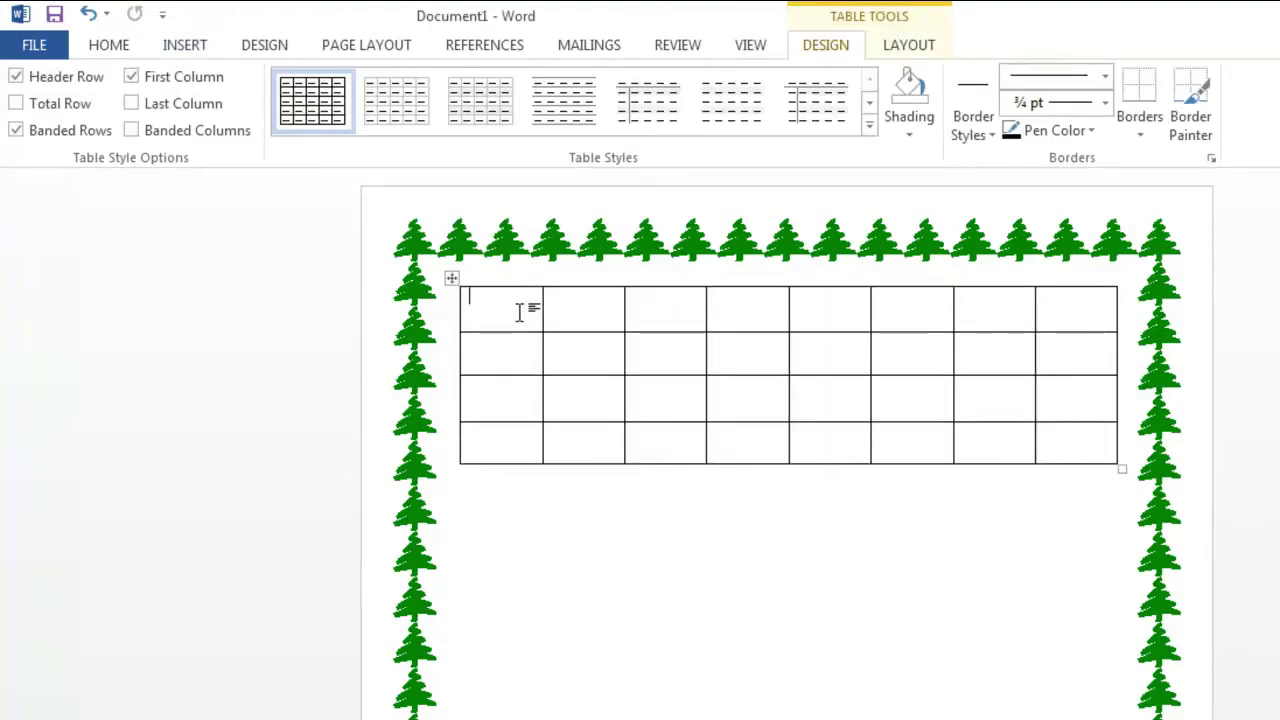
- Type the first headings Sr.No, Rollno and Student Name in the table's top row
{"action": "type", "text": "Sr.No"}
{"action": "key", "text": "Tab"}
{"action": "type", "text": "St"}
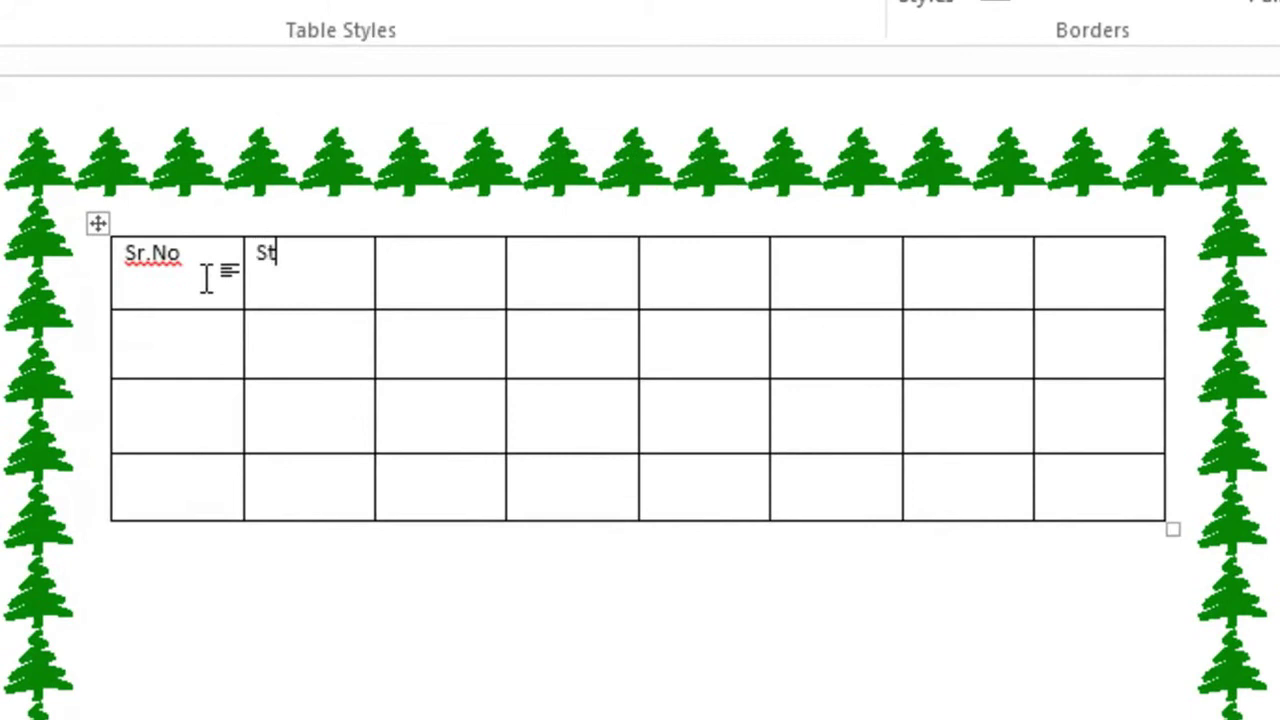
{"action": "key", "text": "BackSpace"}
{"action": "key", "text": "BackSpace"}
{"action": "type", "text": "Roll"}
{"action": "type", "text": "no"}
{"action": "key", "text": "BackSpace"}
{"action": "key", "text": "BackSpace"}
{"action": "type", "text": "o"}
{"action": "key", "text": "Tab"}
{"action": "type", "text": "tu"}
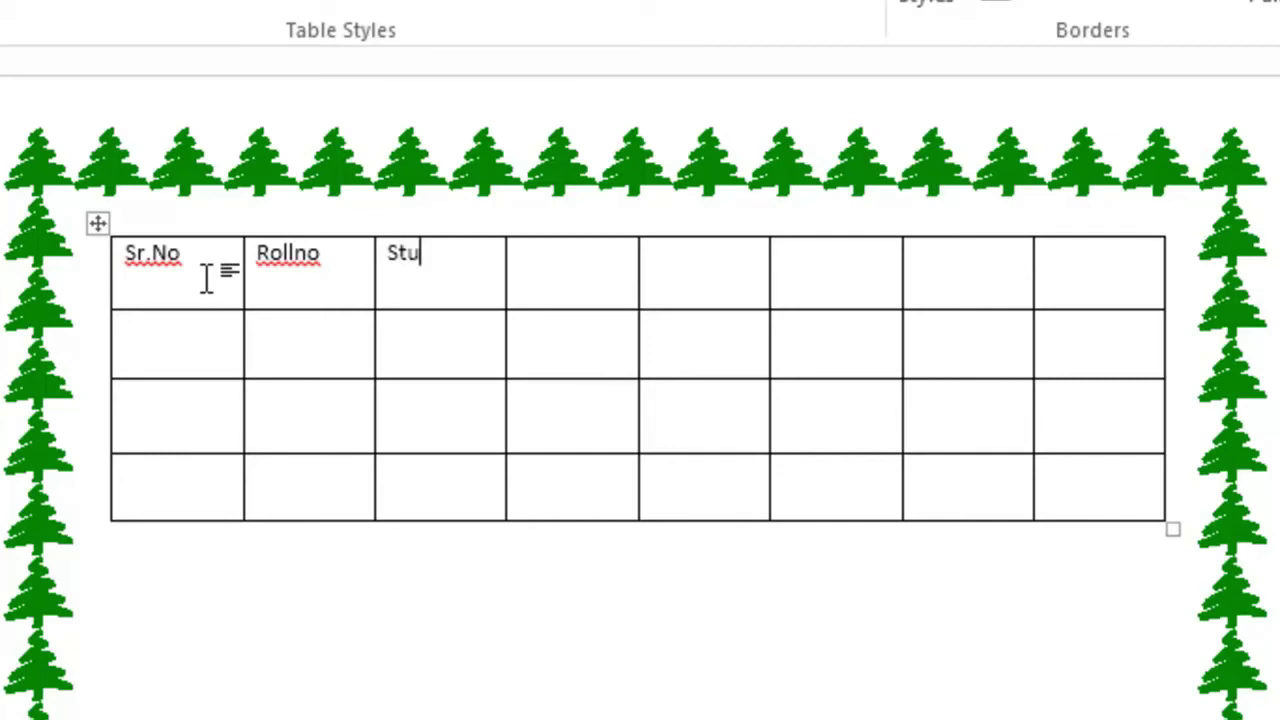
{"action": "type", "text": "dent Name"}
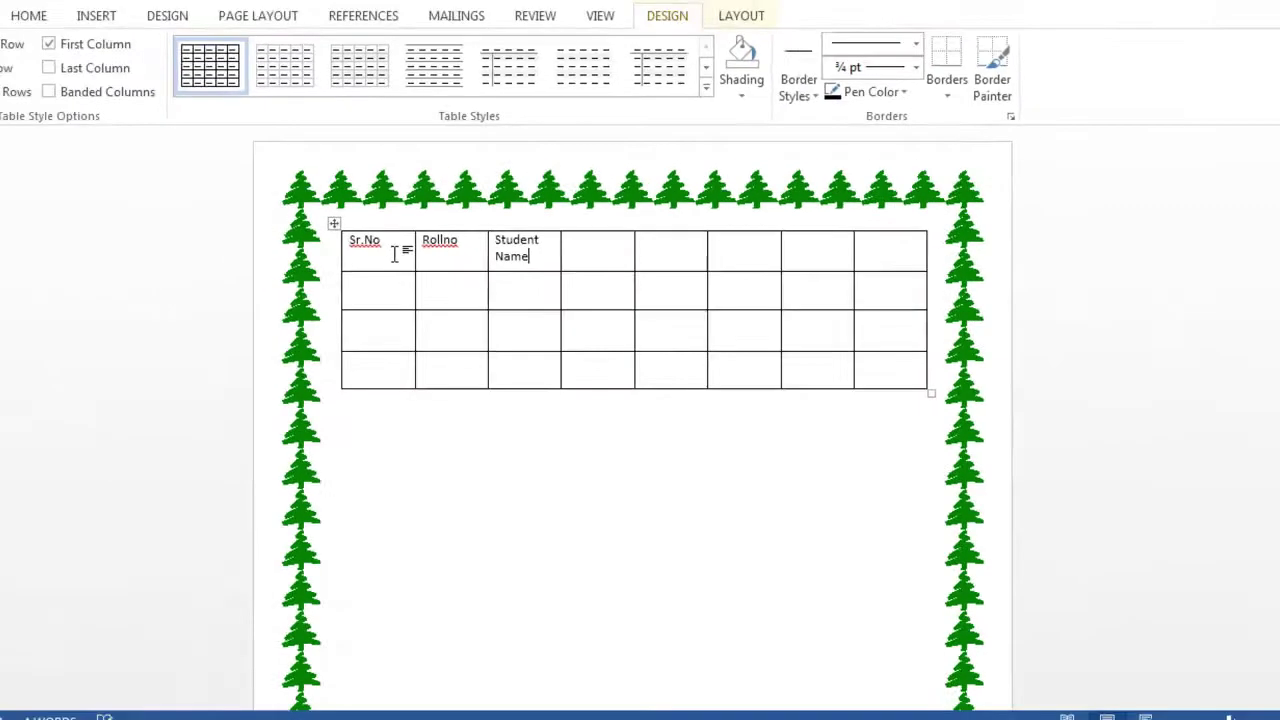
{"action": "key", "text": "Tab"}
{"action": "type", "text": "Class"}
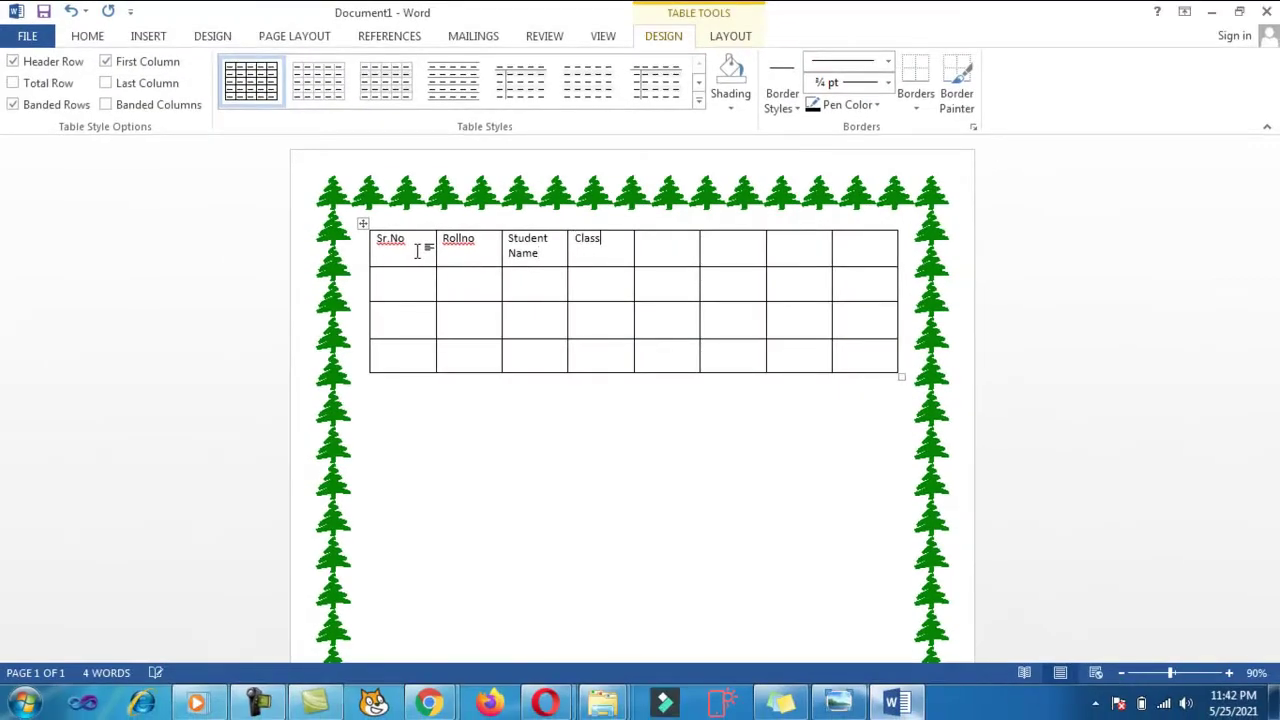
- Fill in the remaining headings Class, Section, Email, Address and Phone #, then select the table
{"action": "key", "text": "Tab"}
{"action": "type", "text": "S"}
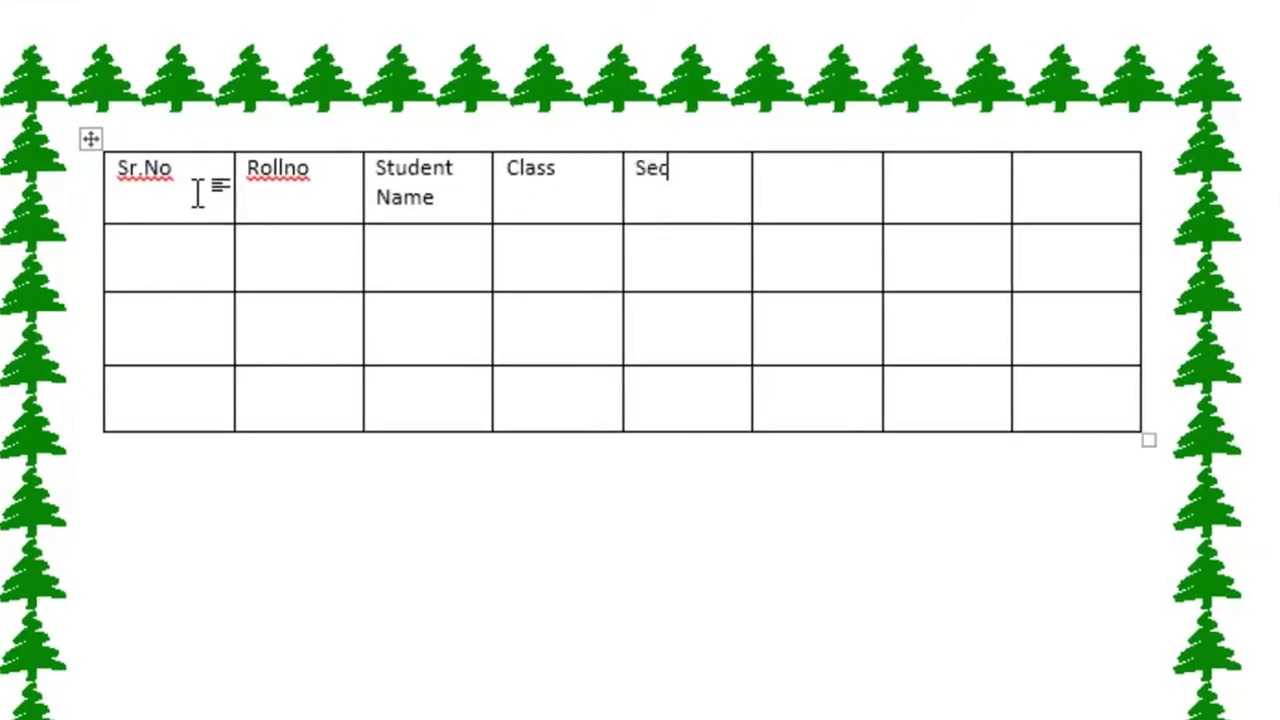
{"action": "type", "text": "tion"}
{"action": "type", "text": "mi"}
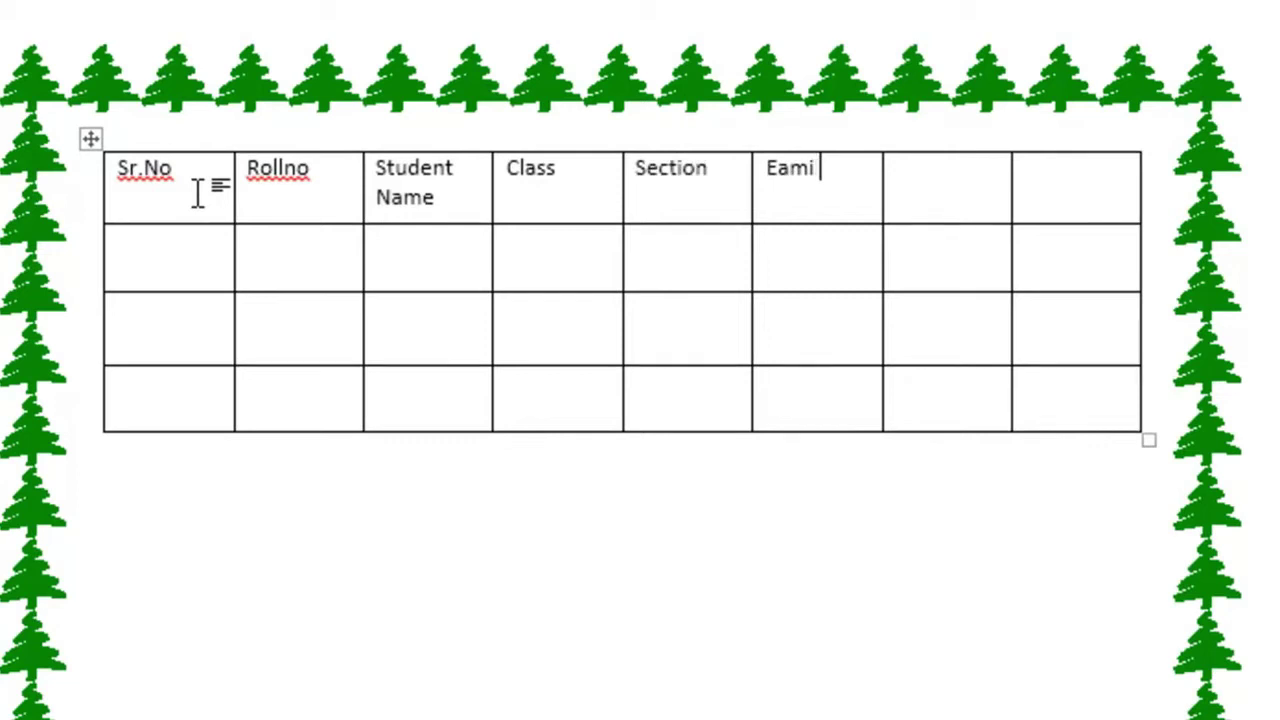
{"action": "key", "text": "BackSpace"}
{"action": "key", "text": "BackSpace"}
{"action": "key", "text": "BackSpace"}
{"action": "type", "text": "mai"}
{"action": "type", "text": "Addr"}
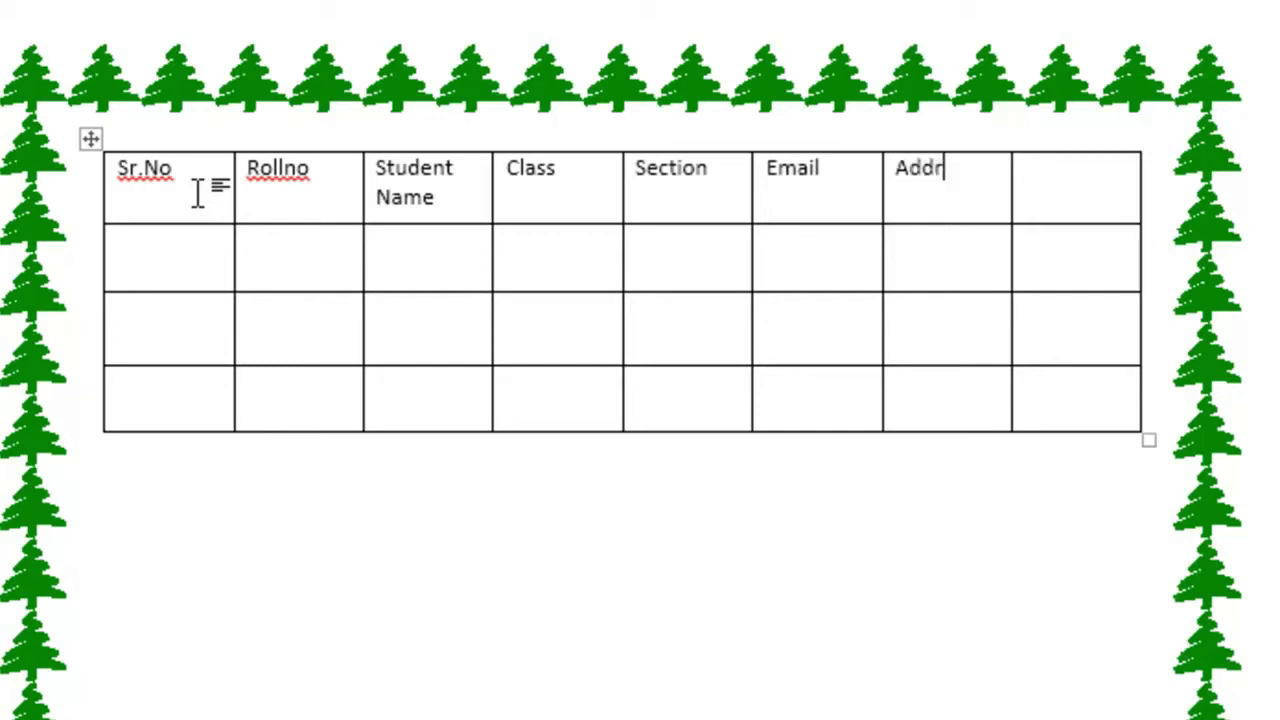
{"action": "type", "text": "ess"}
{"action": "key", "text": "Tab"}
{"action": "type", "text": "Pho"}
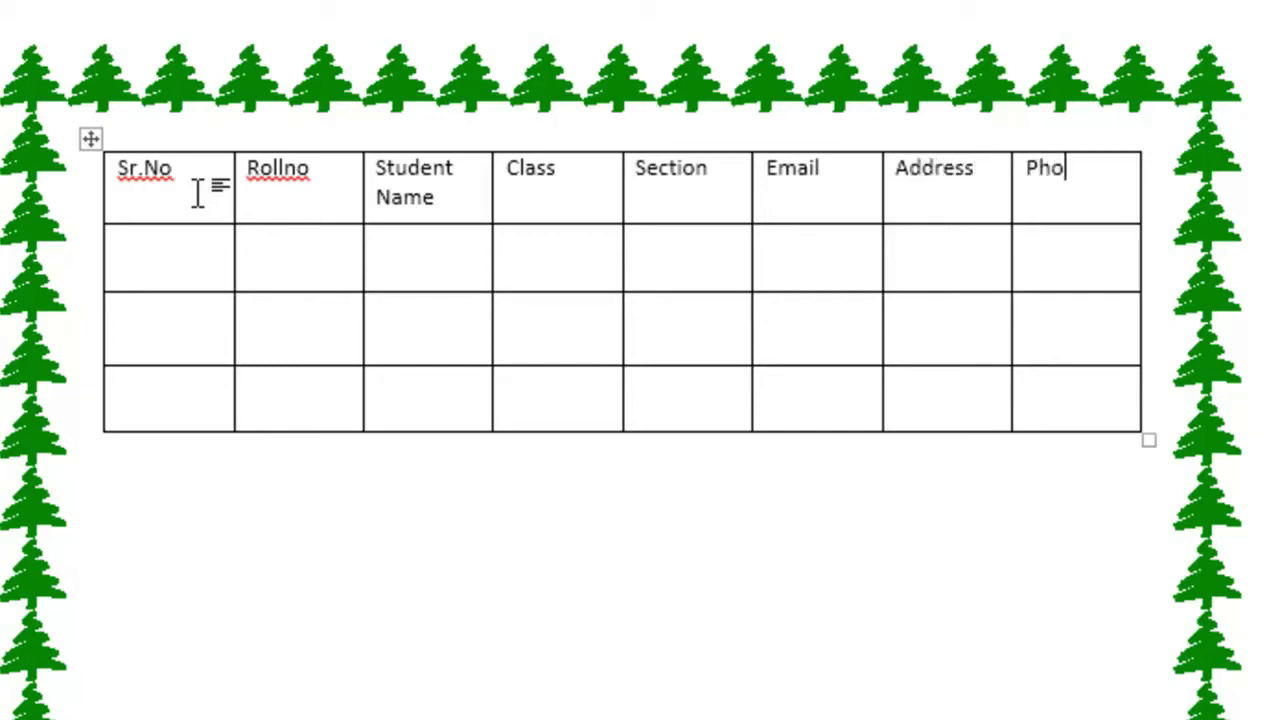
{"action": "type", "text": "ne #"}
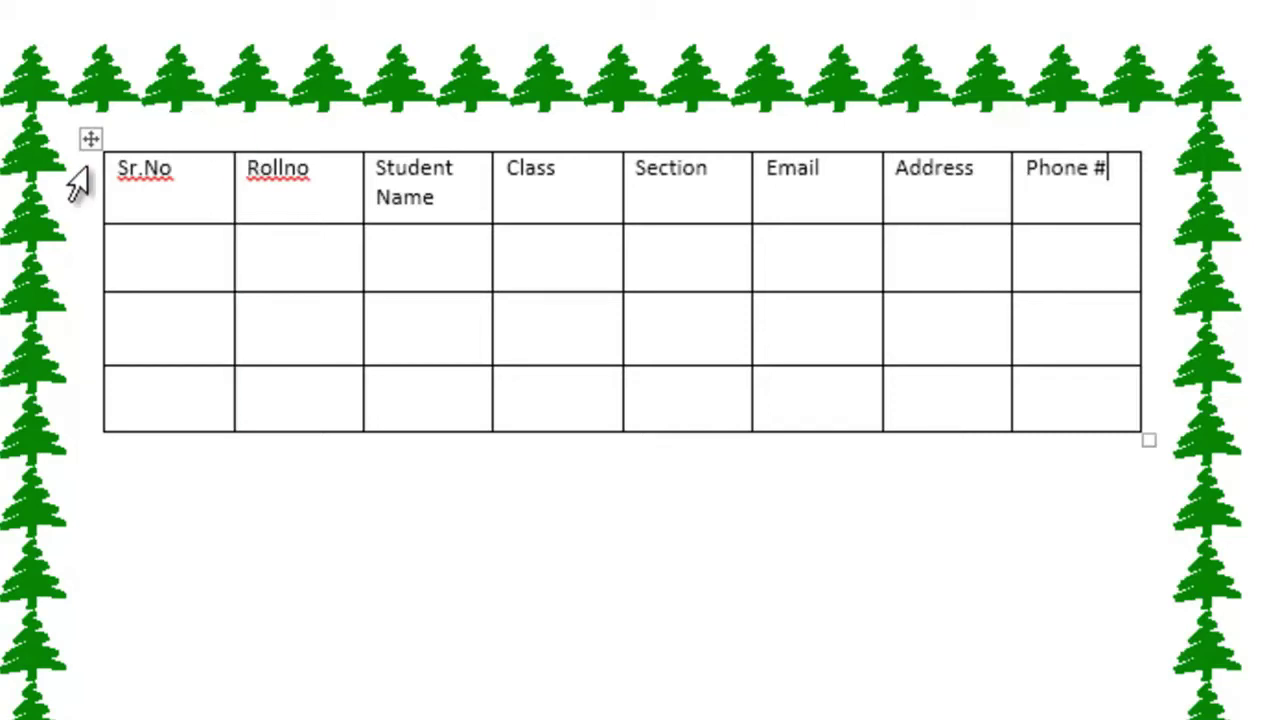
{"action": "left_click", "coordinate": [90, 138]}
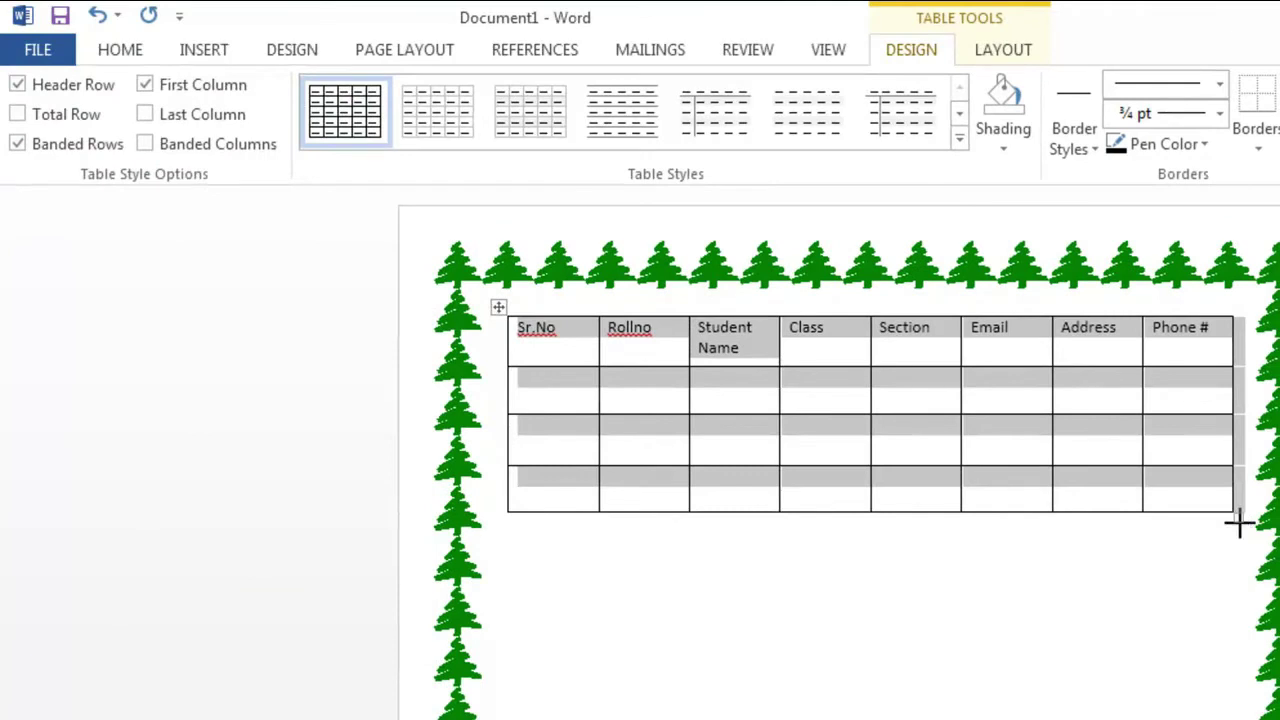
- Stretch the table taller and set all its text to 18 pt red
{"action": "left_click_drag", "start_coordinate": [1236, 518], "coordinate": [1246, 569]}
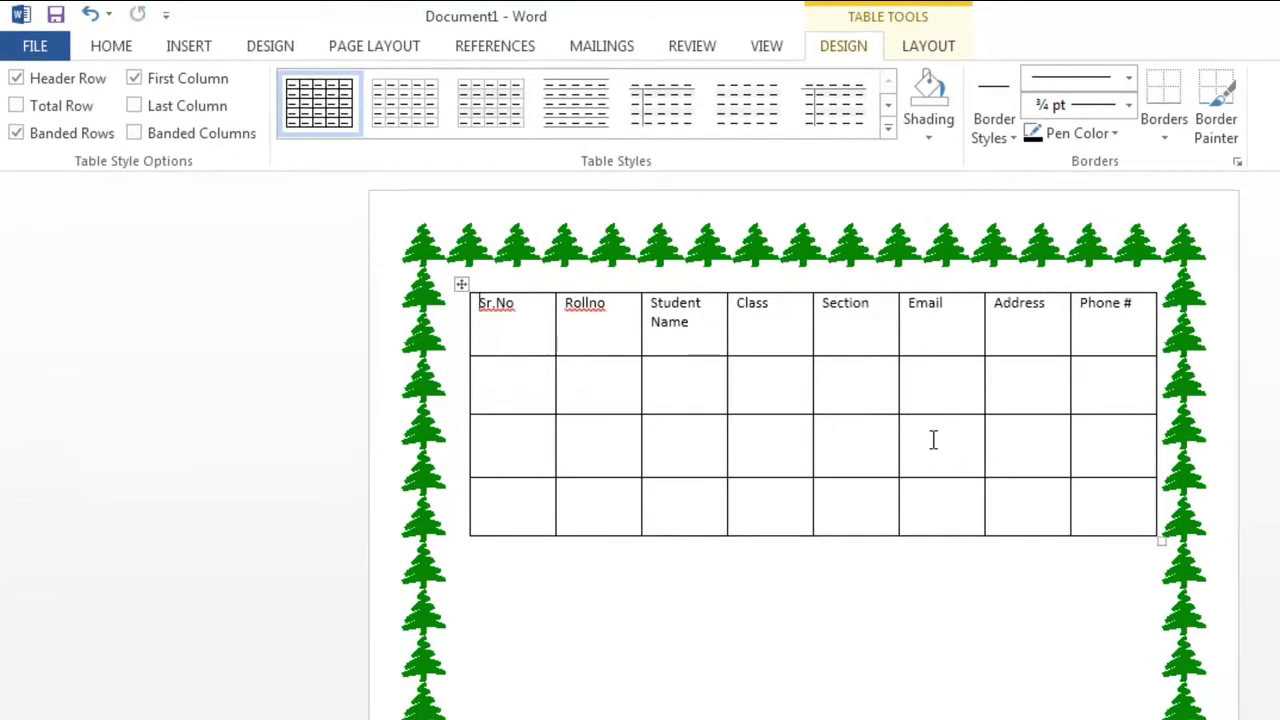
{"action": "left_click", "coordinate": [480, 303]}
{"action": "left_click_drag", "start_coordinate": [557, 352], "coordinate": [1094, 515]}
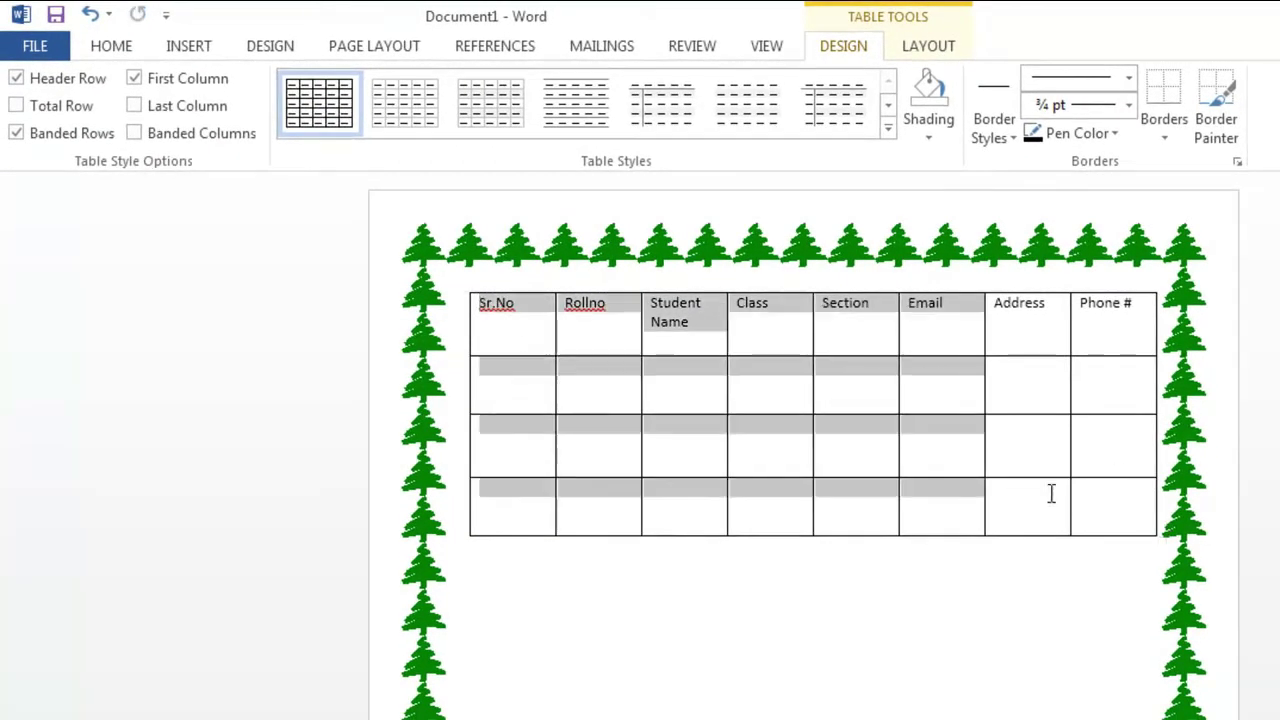
{"action": "left_click", "coordinate": [110, 48]}
{"action": "left_click", "coordinate": [370, 88]}
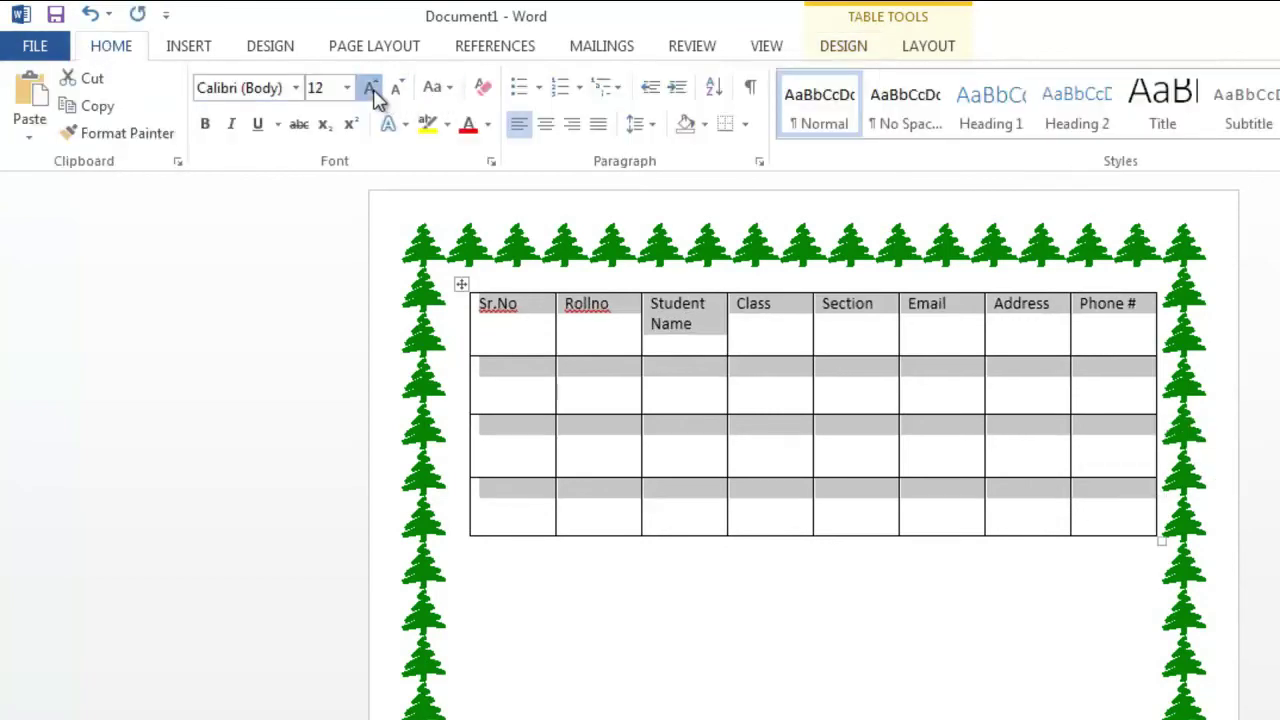
{"action": "left_click", "coordinate": [370, 88]}
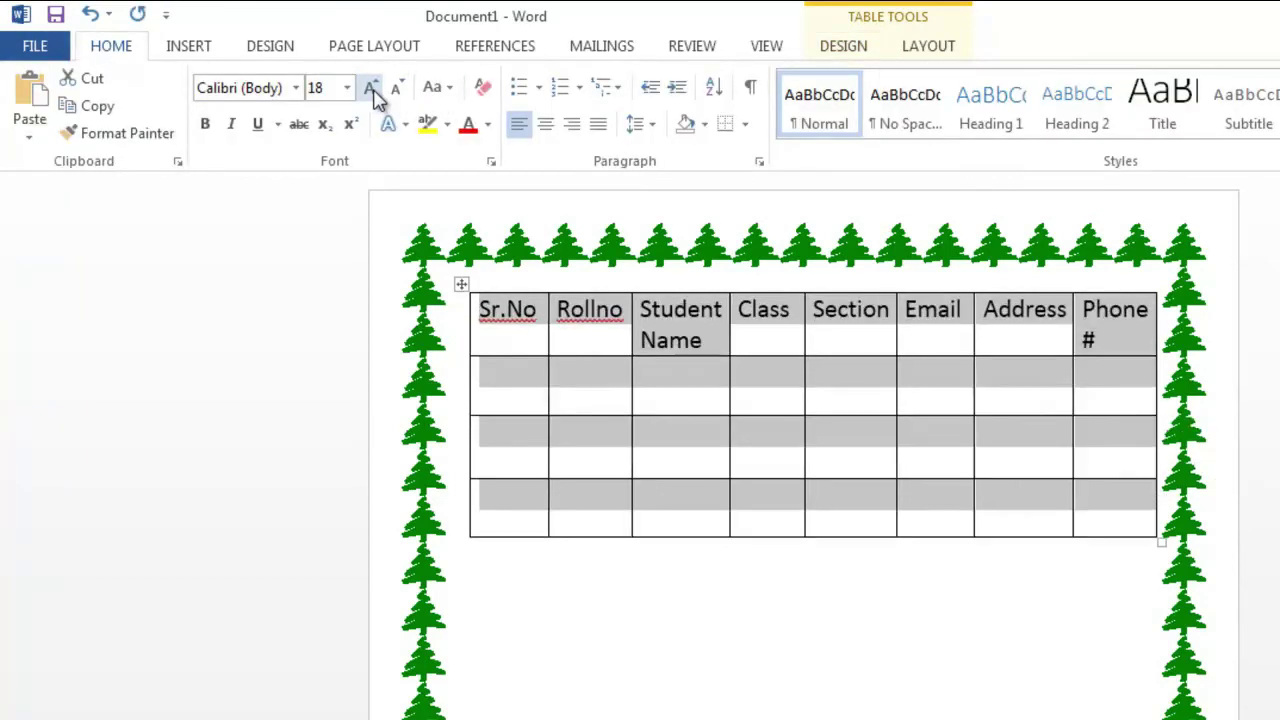
{"action": "left_click", "coordinate": [468, 127]}
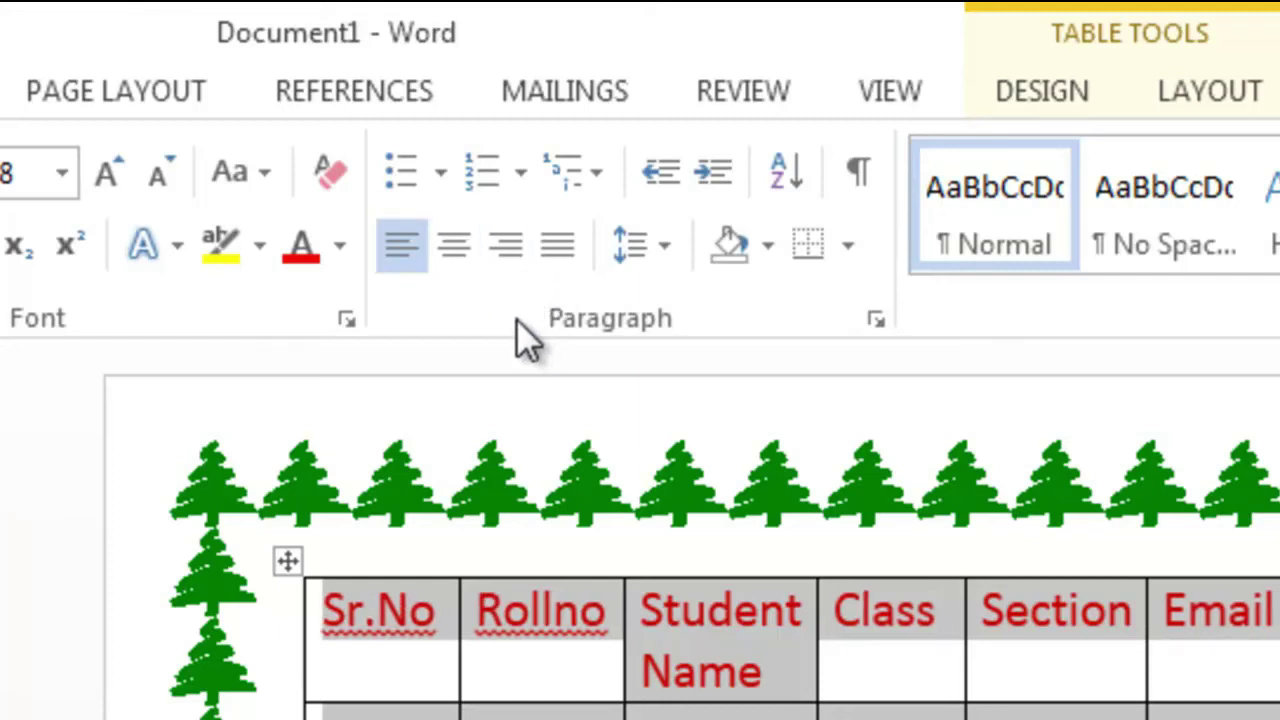
- Apply a green grid style from the Table Styles gallery to the student table
{"action": "left_click", "coordinate": [287, 552]}
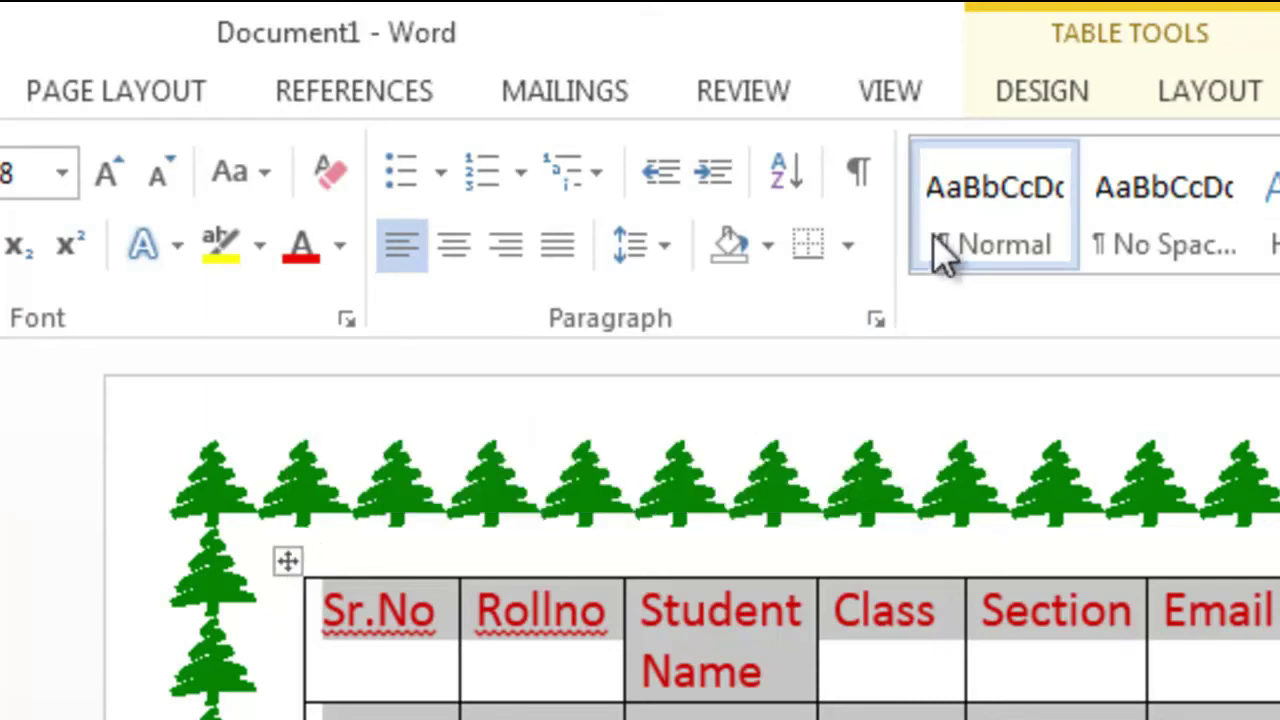
{"action": "left_click", "coordinate": [1041, 83]}
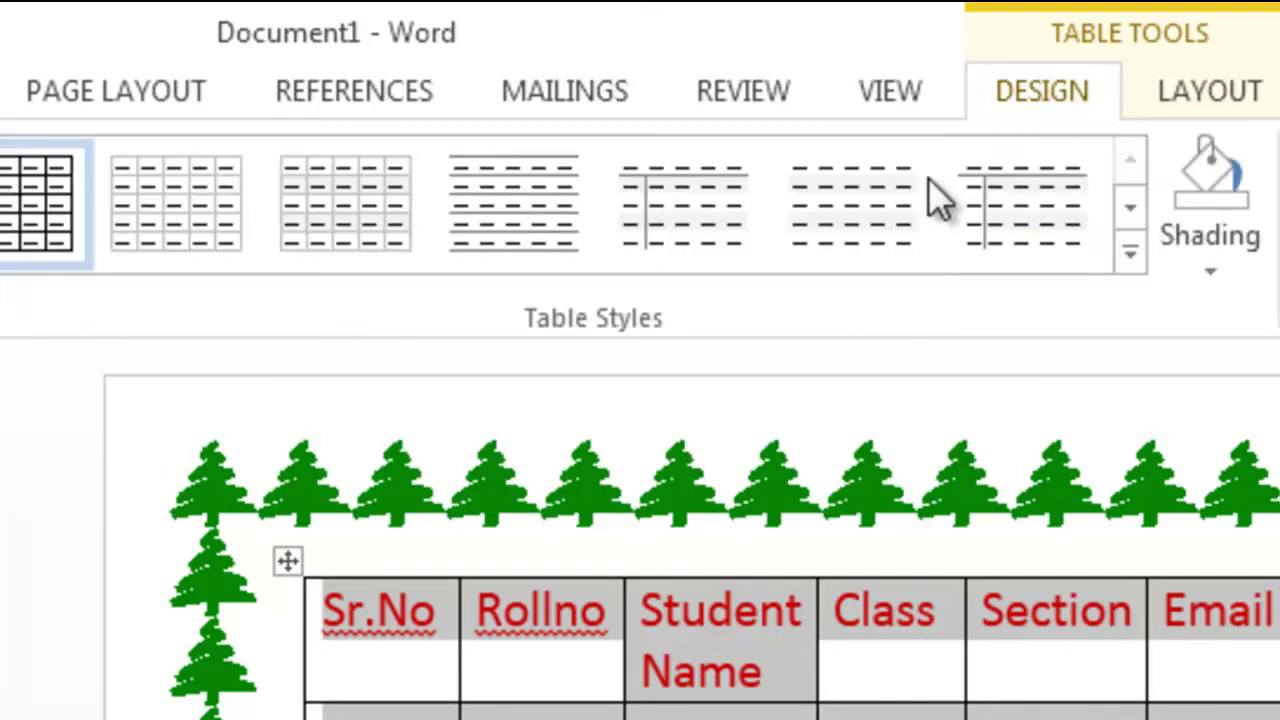
{"action": "left_click", "coordinate": [1129, 254]}
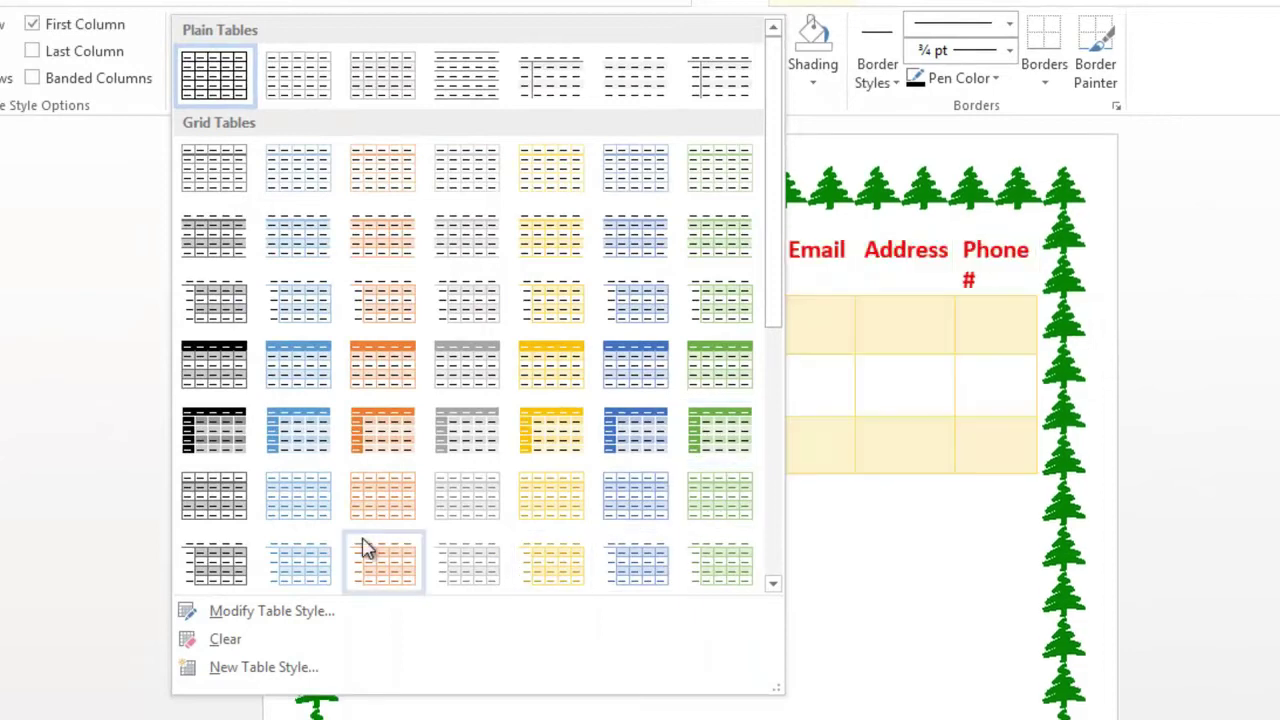
{"action": "left_click", "coordinate": [716, 430]}
{"action": "left_click", "coordinate": [588, 556]}
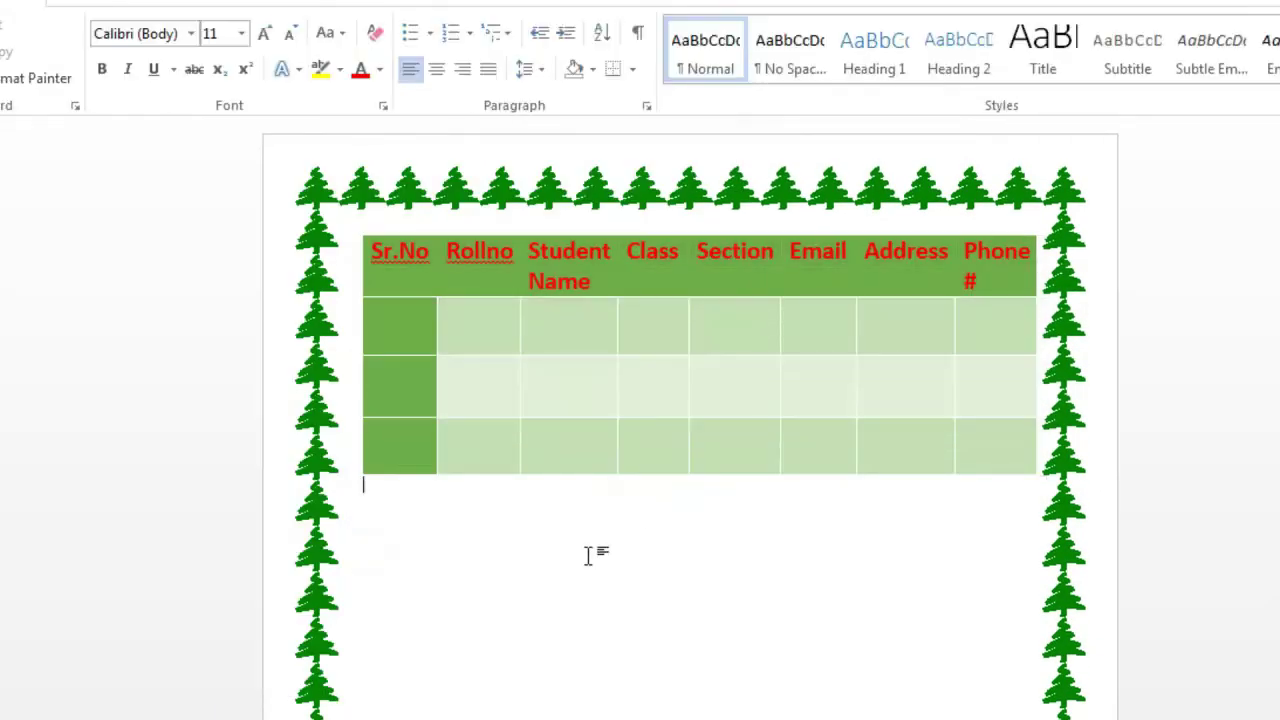
- Reselect the table and browse the Table Styles gallery again
{"action": "left_click", "coordinate": [462, 339]}
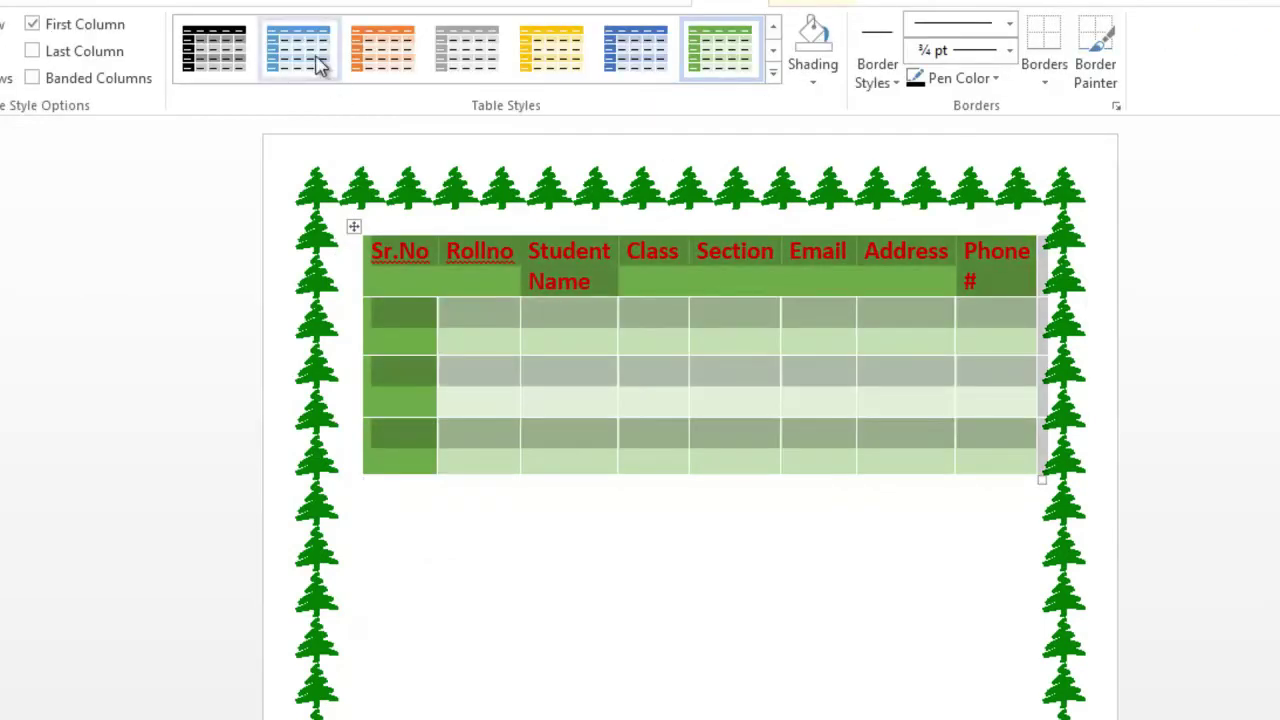
{"action": "left_click", "coordinate": [620, 515]}
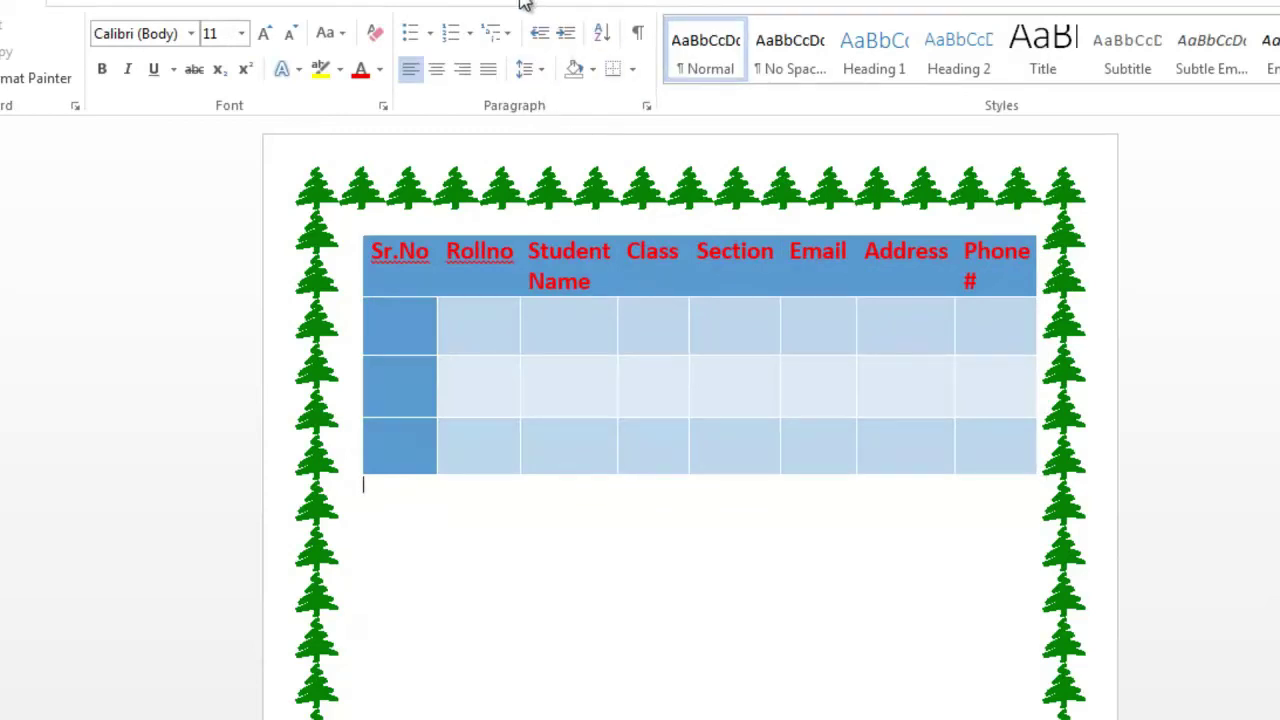
{"action": "left_click", "coordinate": [357, 225]}
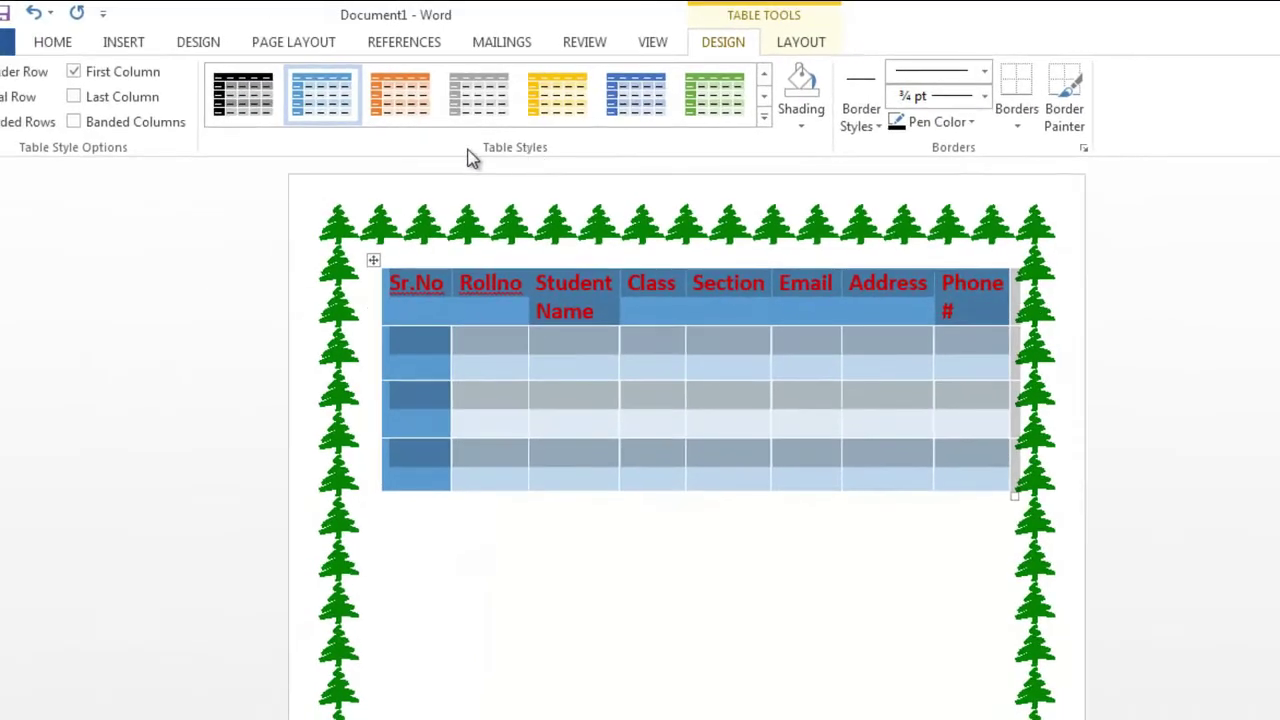
{"action": "left_click", "coordinate": [764, 118]}
{"action": "left_click", "coordinate": [801, 50]}
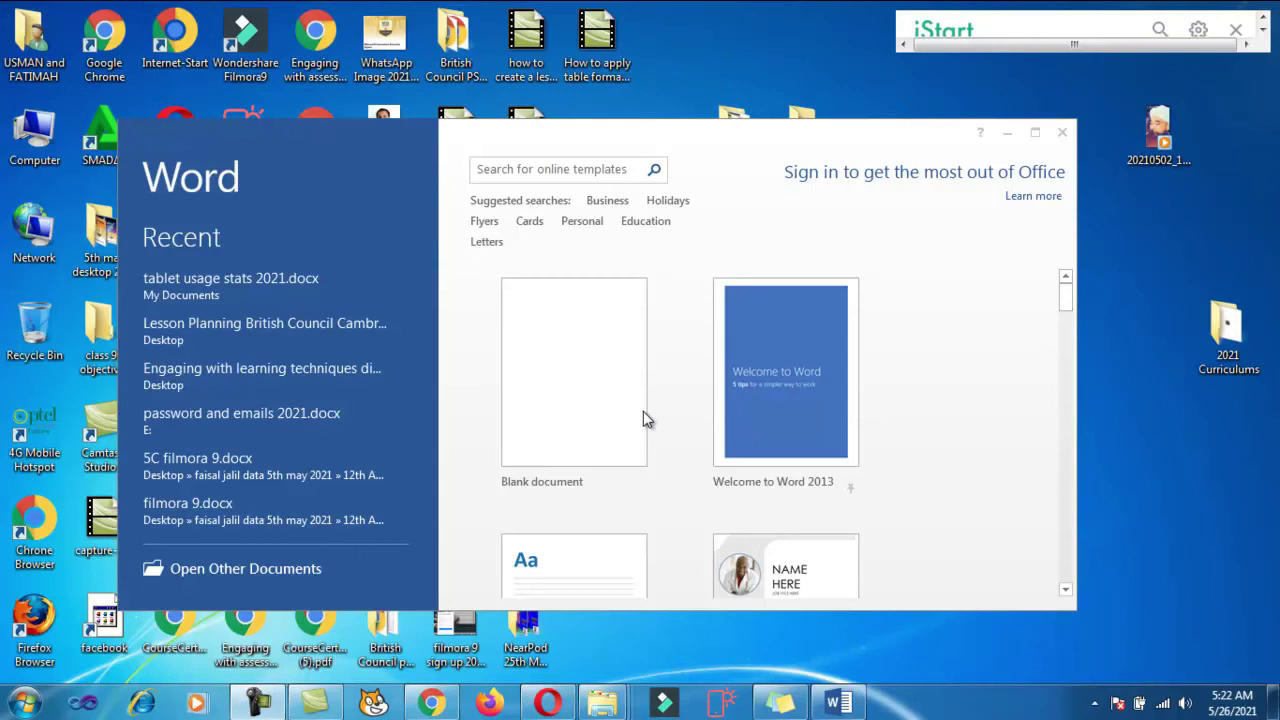
- Create a new blank document and maximize its window
{"action": "left_click", "coordinate": [594, 392]}
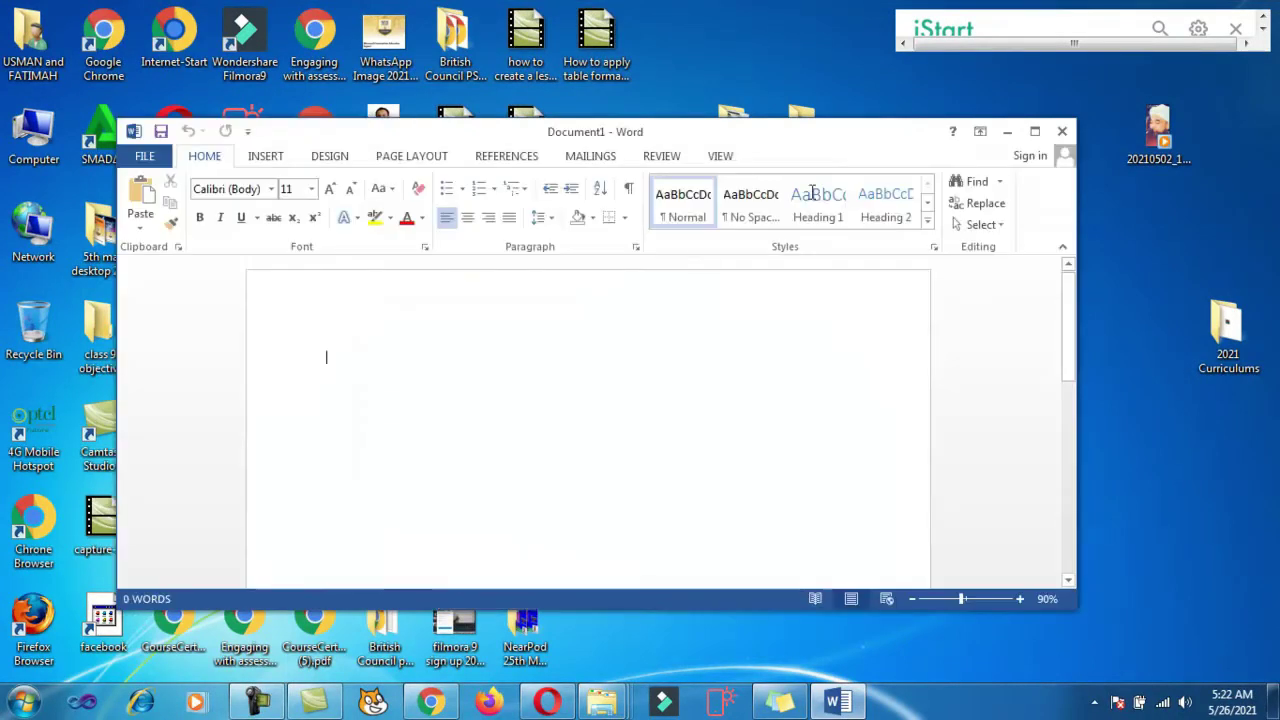
{"action": "left_click", "coordinate": [1034, 133]}
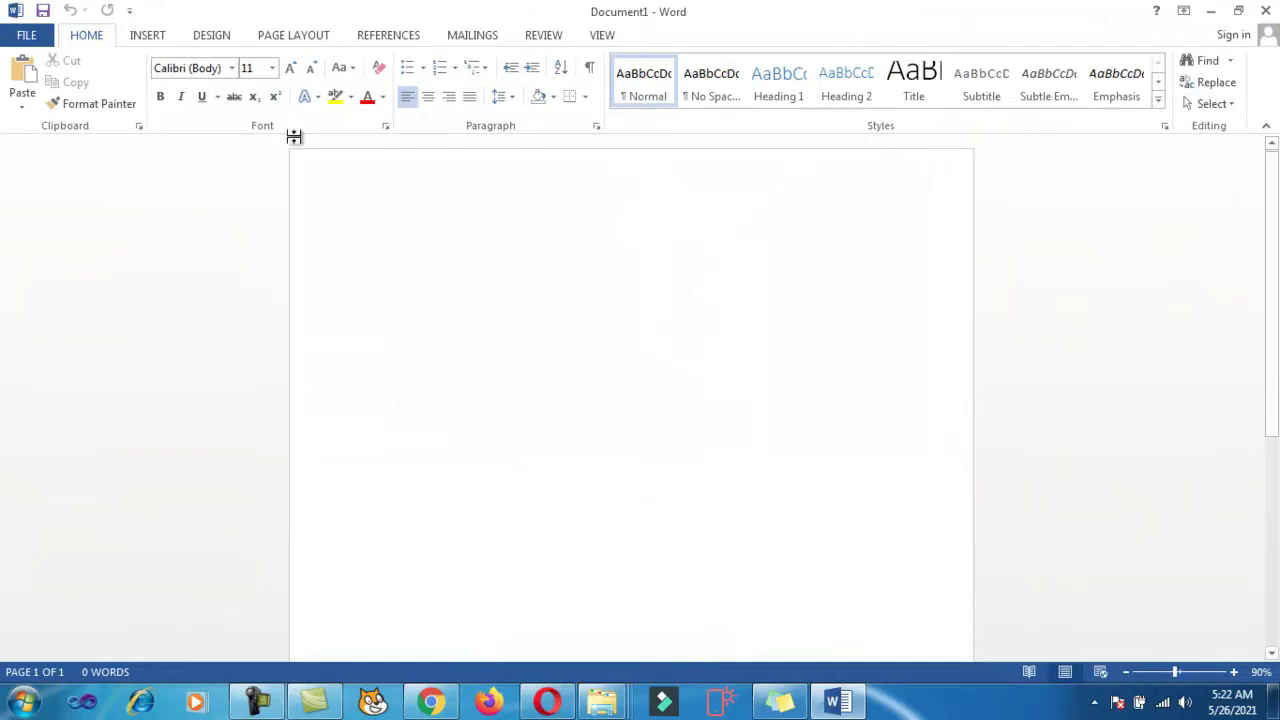
- Apply the diagonal DO NOT COPY 1 watermark from the Design tab's Watermark menu
{"action": "left_click", "coordinate": [213, 40]}
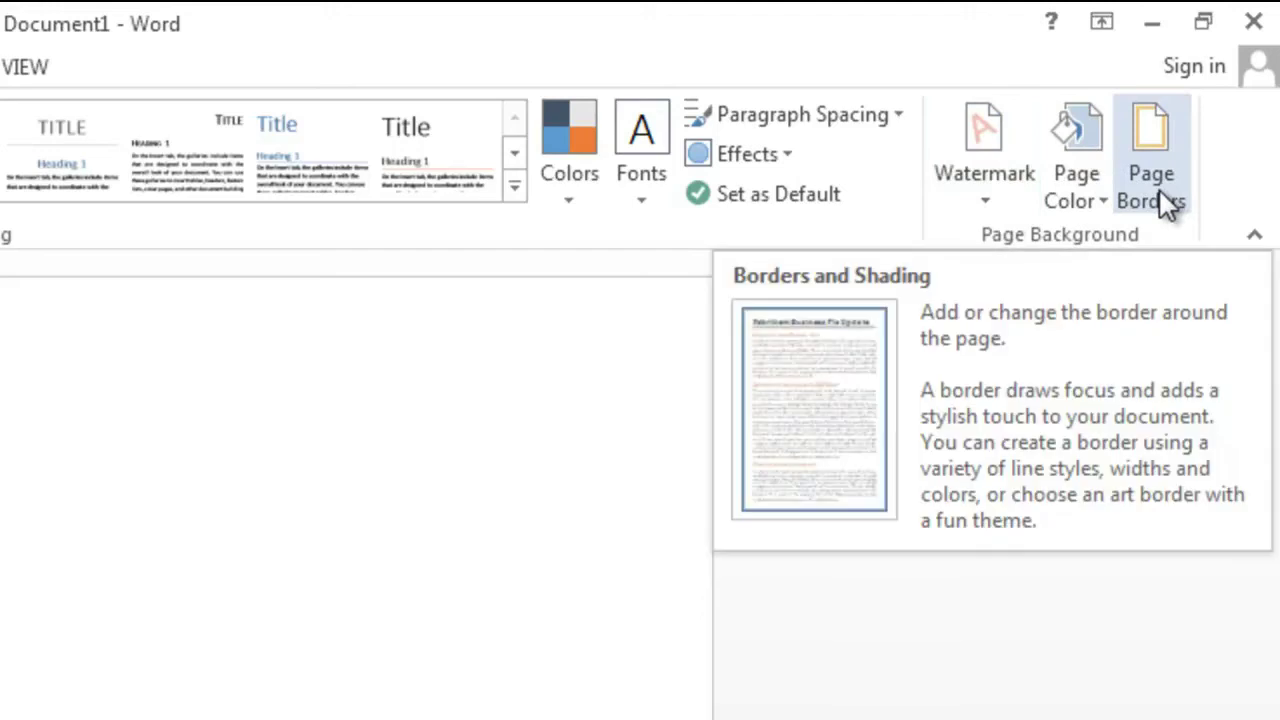
{"action": "left_click", "coordinate": [1001, 199]}
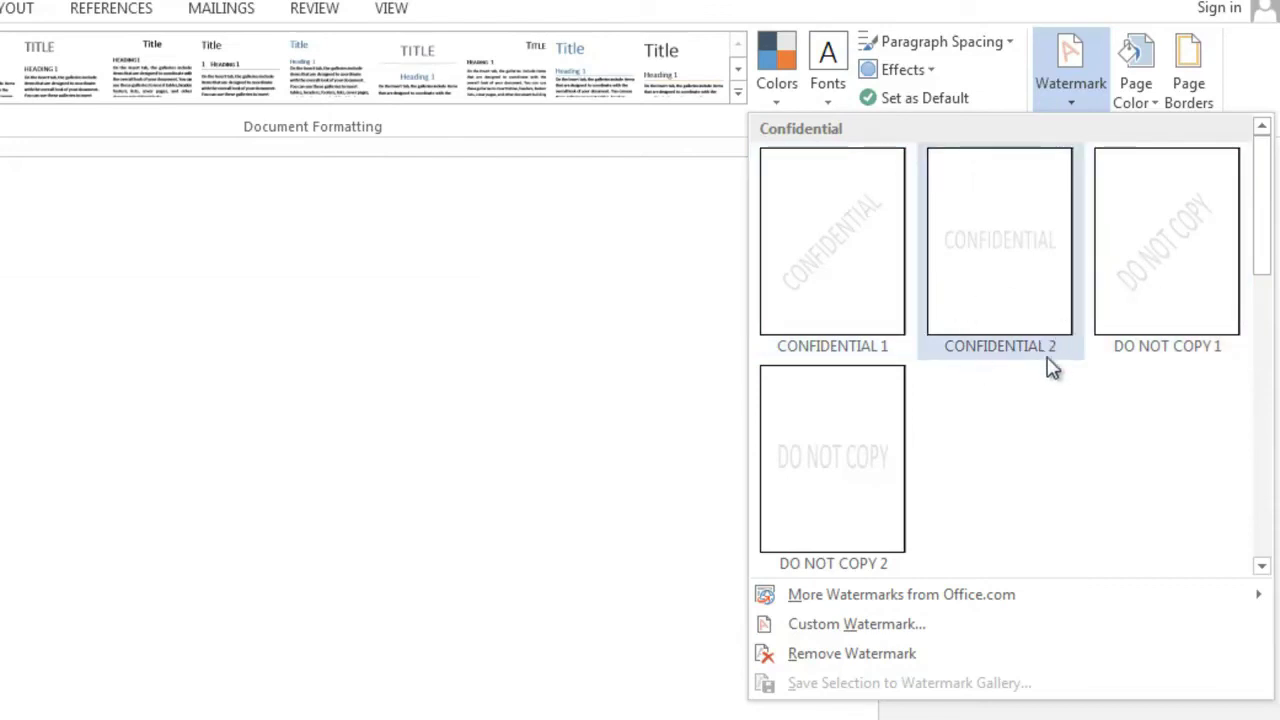
{"action": "left_click", "coordinate": [1148, 289]}
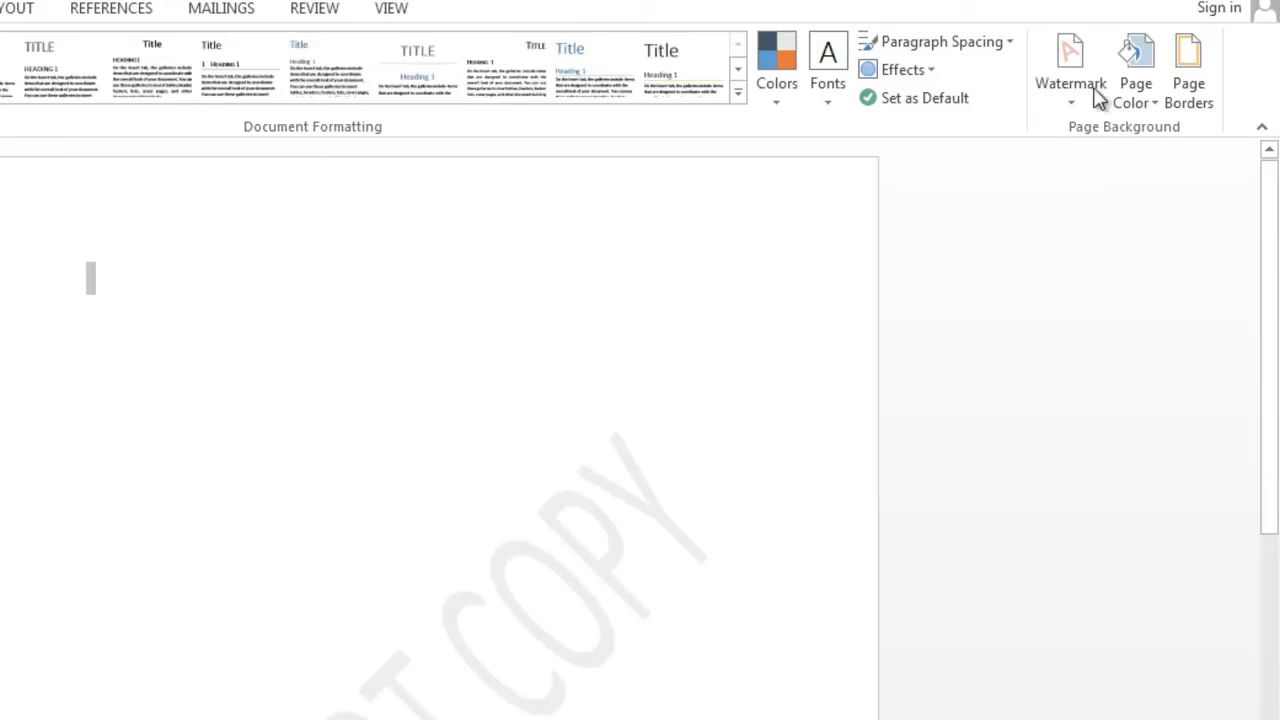
{"action": "left_click", "coordinate": [1071, 108]}
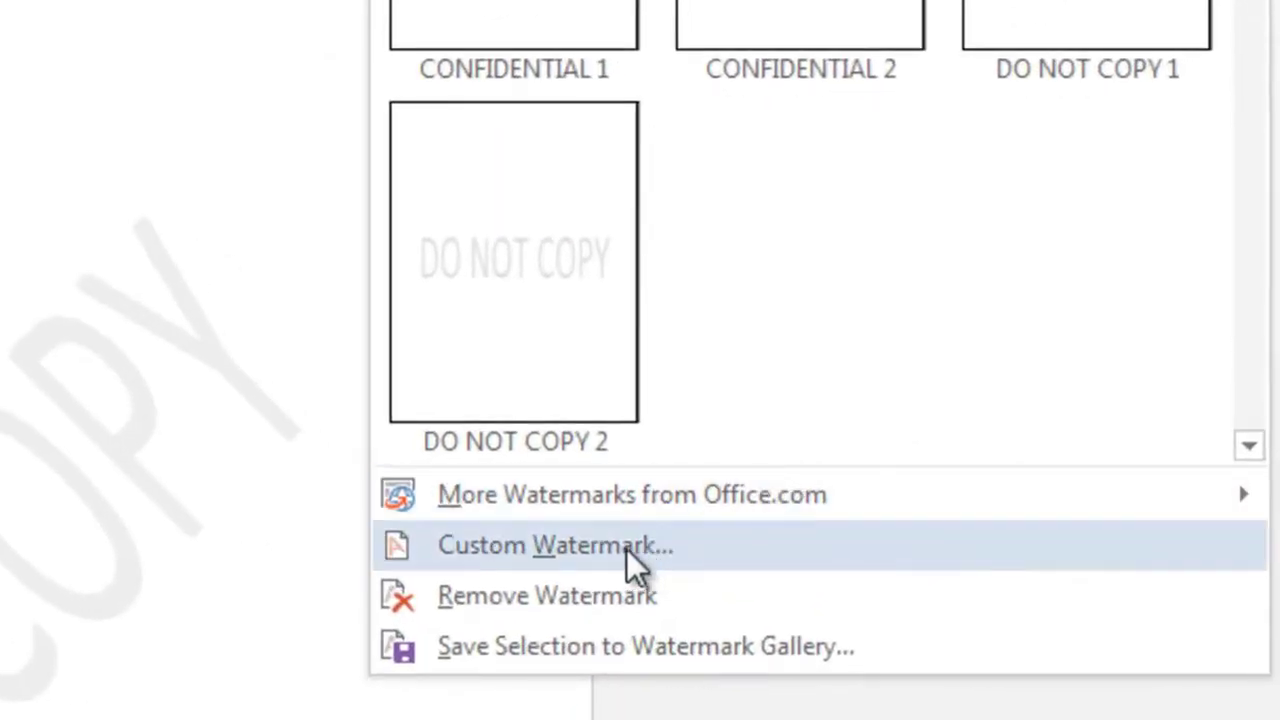
- Set the watermark colour to standard purple in Custom Watermark and apply it
{"action": "left_click", "coordinate": [678, 548]}
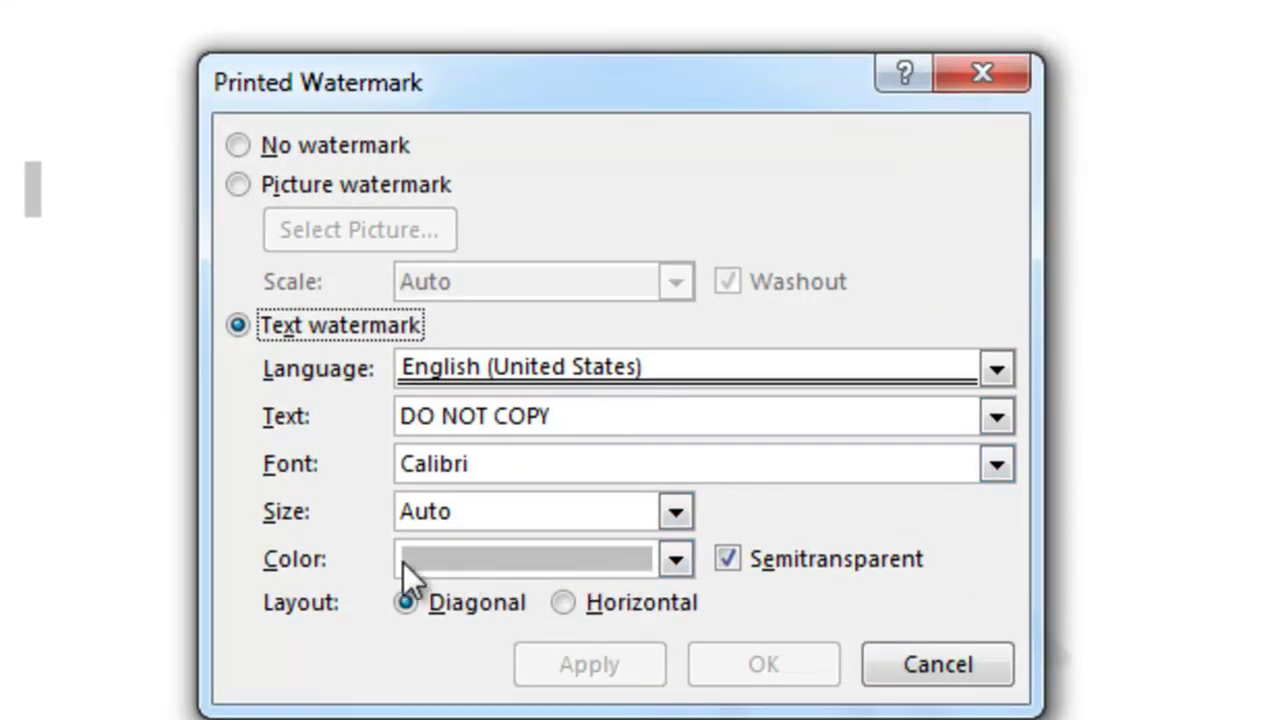
{"action": "left_click", "coordinate": [676, 561]}
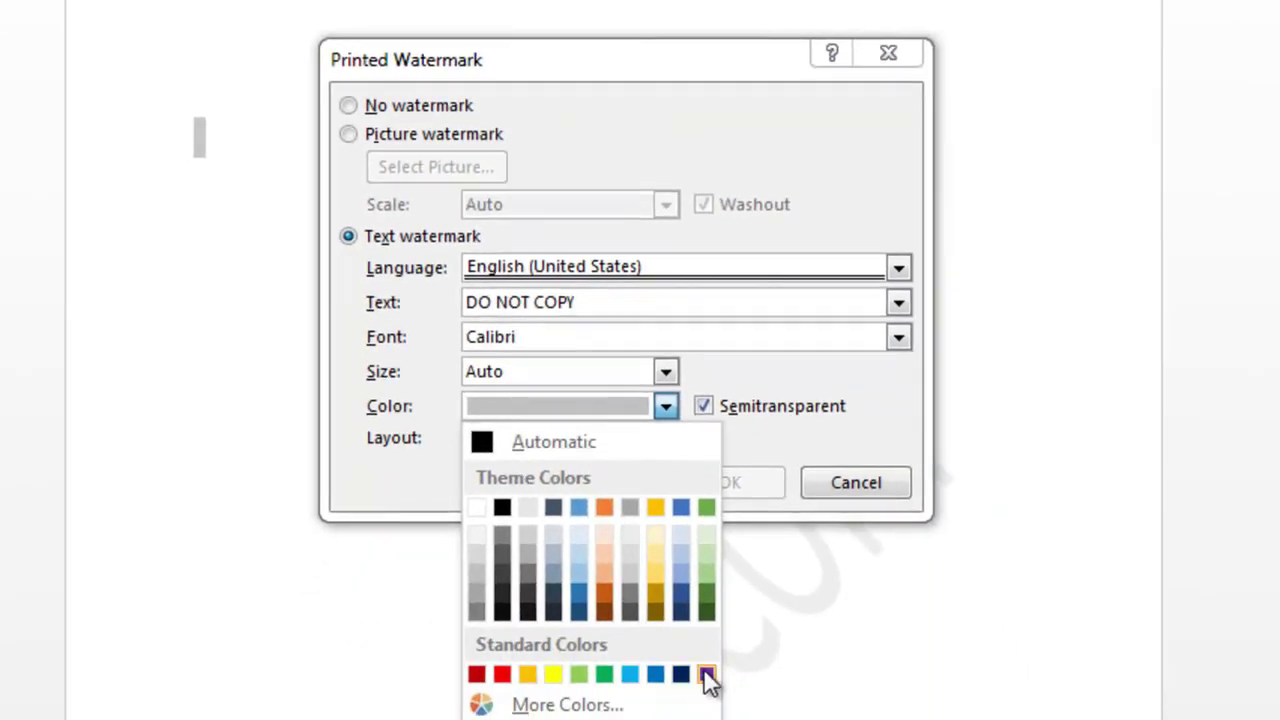
{"action": "left_click", "coordinate": [705, 676]}
{"action": "left_click", "coordinate": [604, 484]}
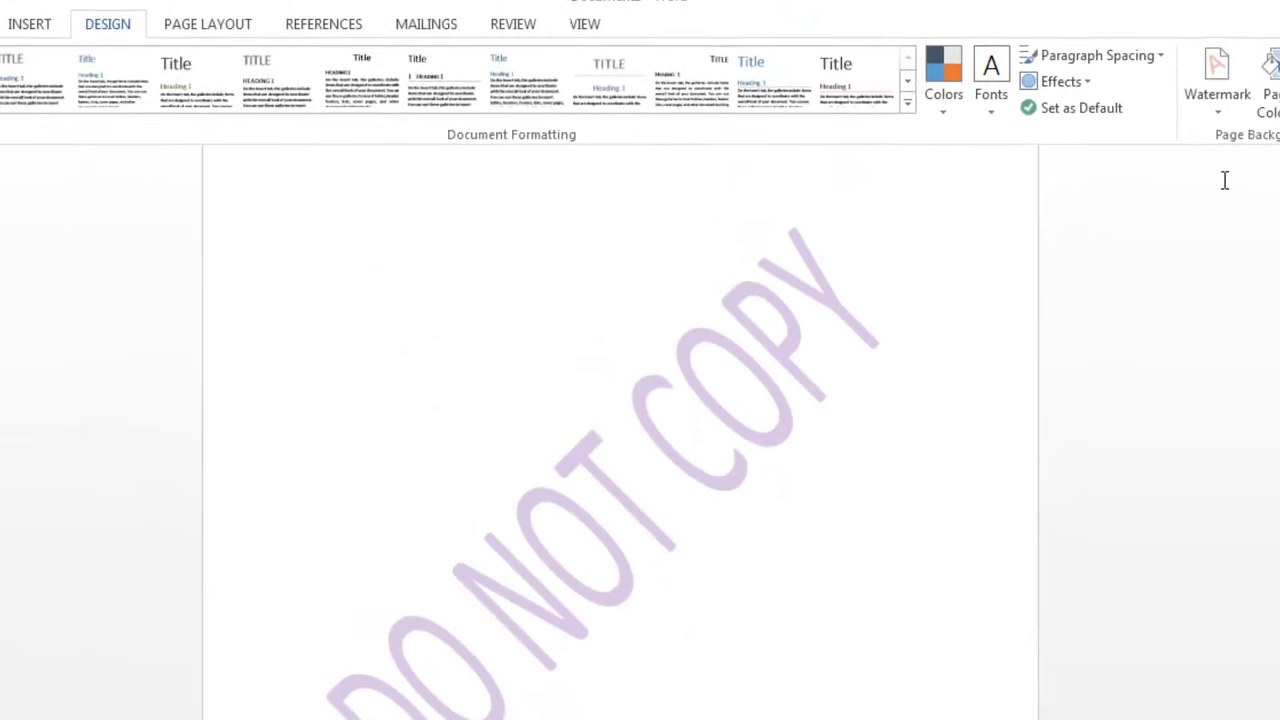
{"action": "left_click", "coordinate": [1205, 133]}
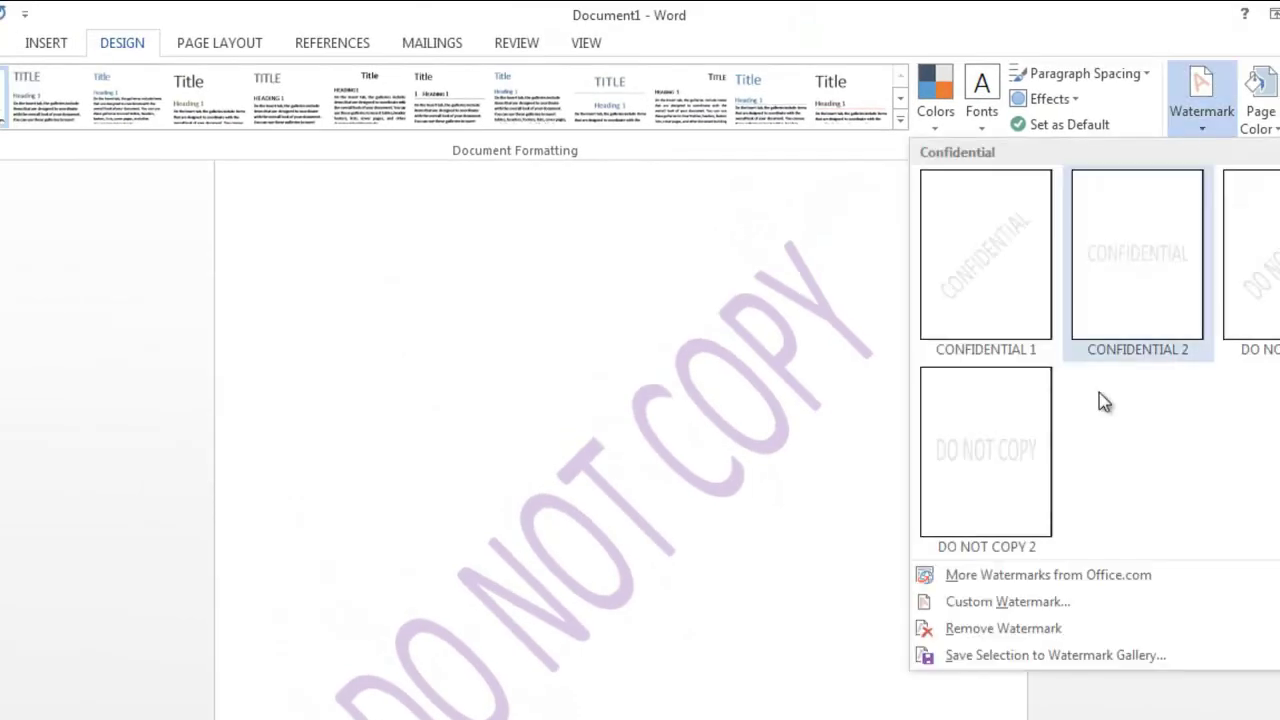
- Replace the DO NOT COPY watermark text with 'Long Live Pakistan 2021'
{"action": "left_click", "coordinate": [983, 604]}
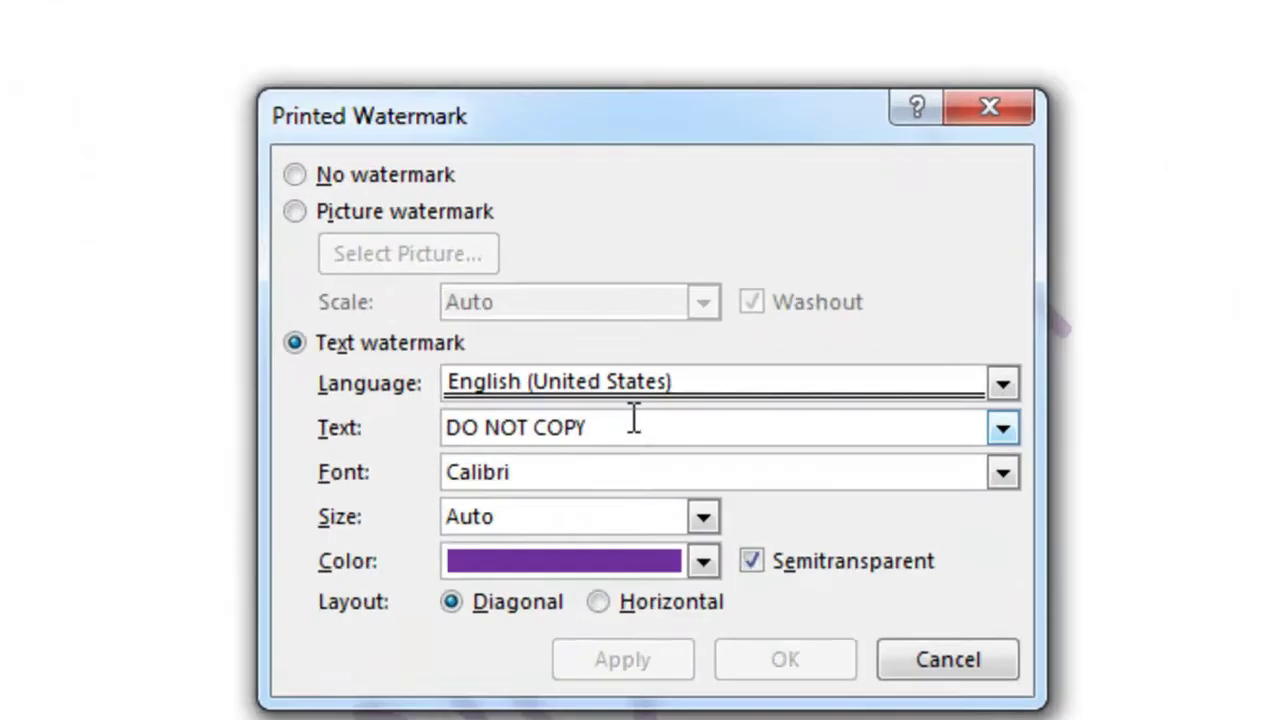
{"action": "left_click_drag", "start_coordinate": [615, 410], "coordinate": [455, 413]}
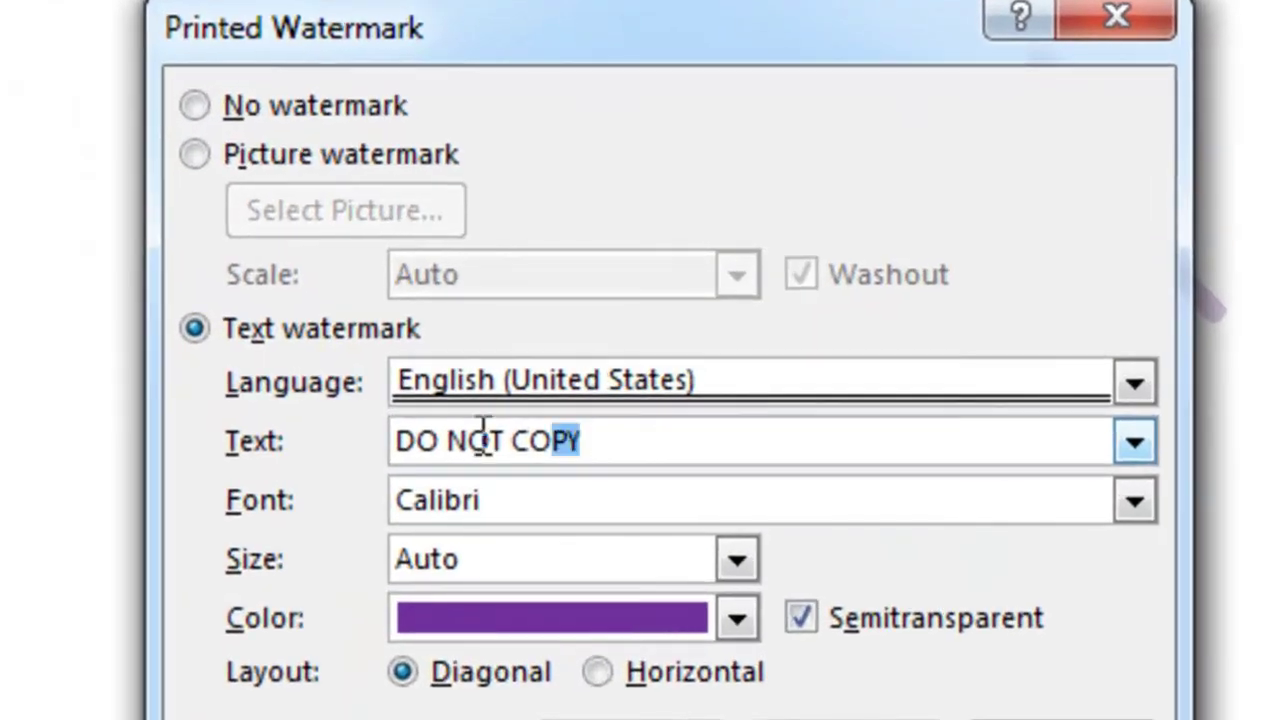
{"action": "type", "text": "Long Live Pakistan 2021"}
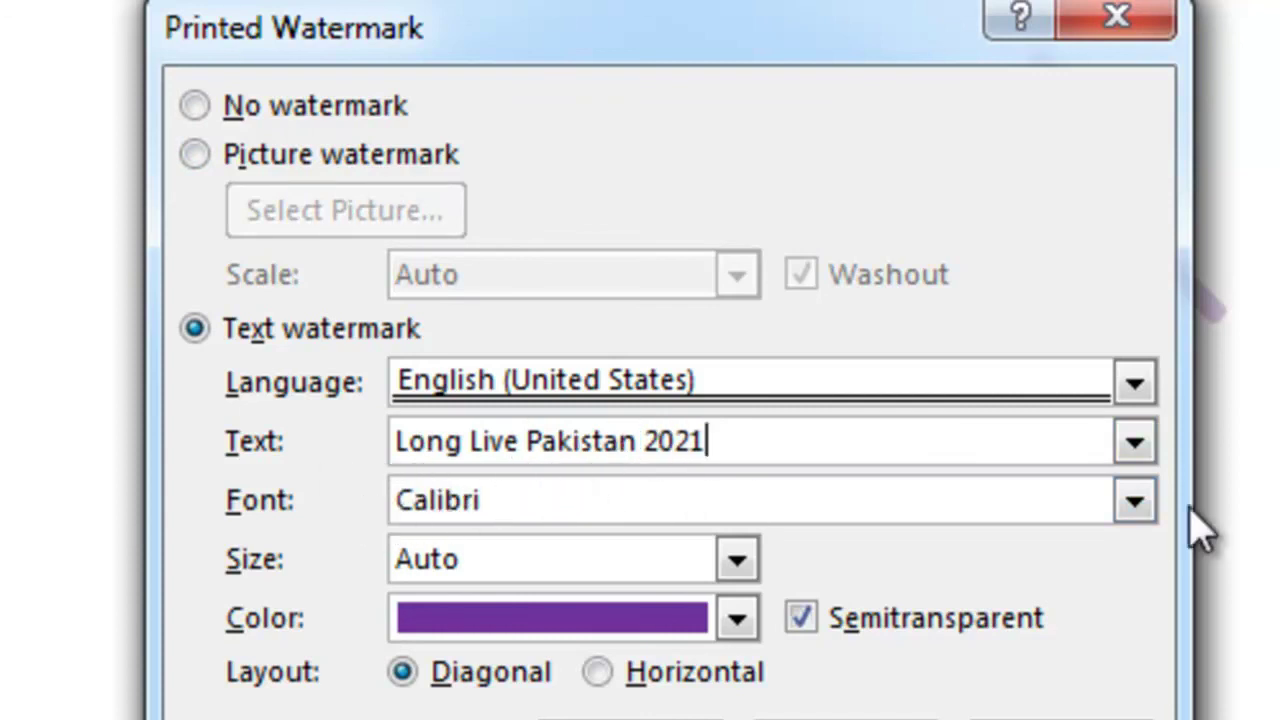
- Set the watermark font to Euphemia
{"action": "left_click", "coordinate": [1135, 500]}
{"action": "scroll", "coordinate": [652, 700], "scroll_direction": "down", "scroll_amount": 2}
{"action": "scroll", "coordinate": [652, 700], "scroll_direction": "down", "scroll_amount": 4}
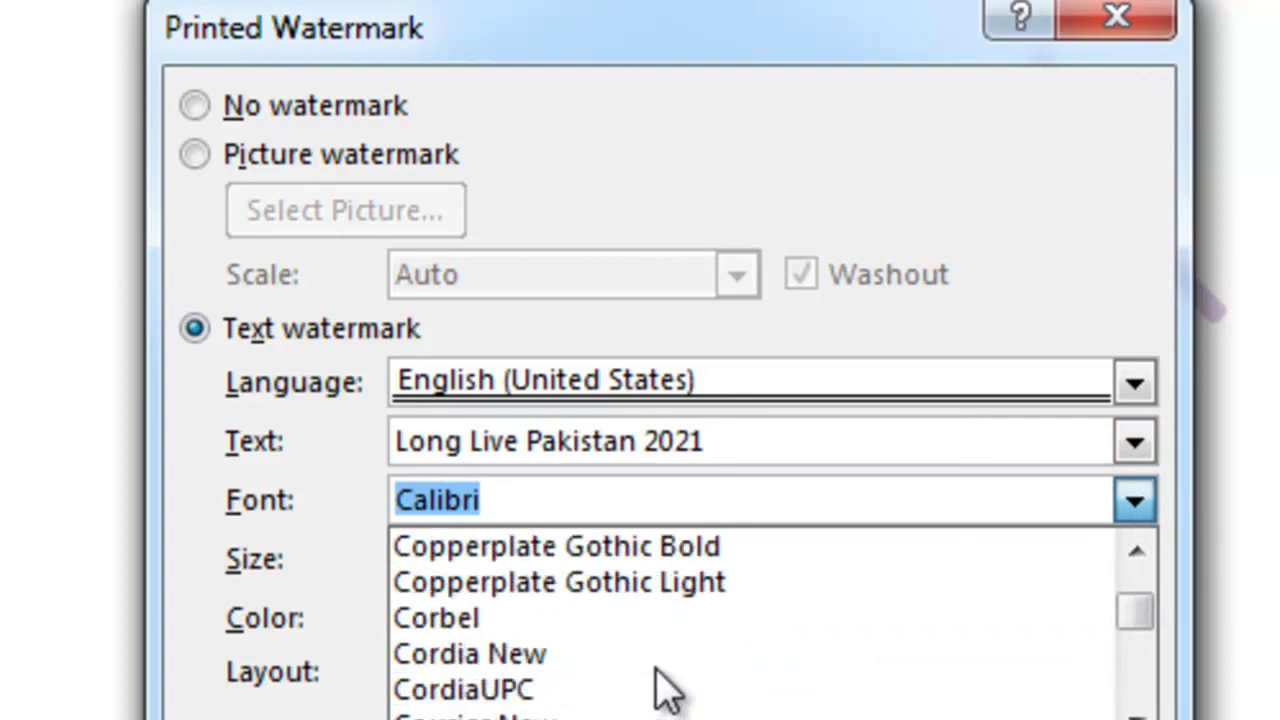
{"action": "scroll", "coordinate": [655, 690], "scroll_direction": "down", "scroll_amount": 2}
{"action": "scroll", "coordinate": [657, 688], "scroll_direction": "down", "scroll_amount": 2}
{"action": "scroll", "coordinate": [600, 620], "scroll_direction": "down", "scroll_amount": 3}
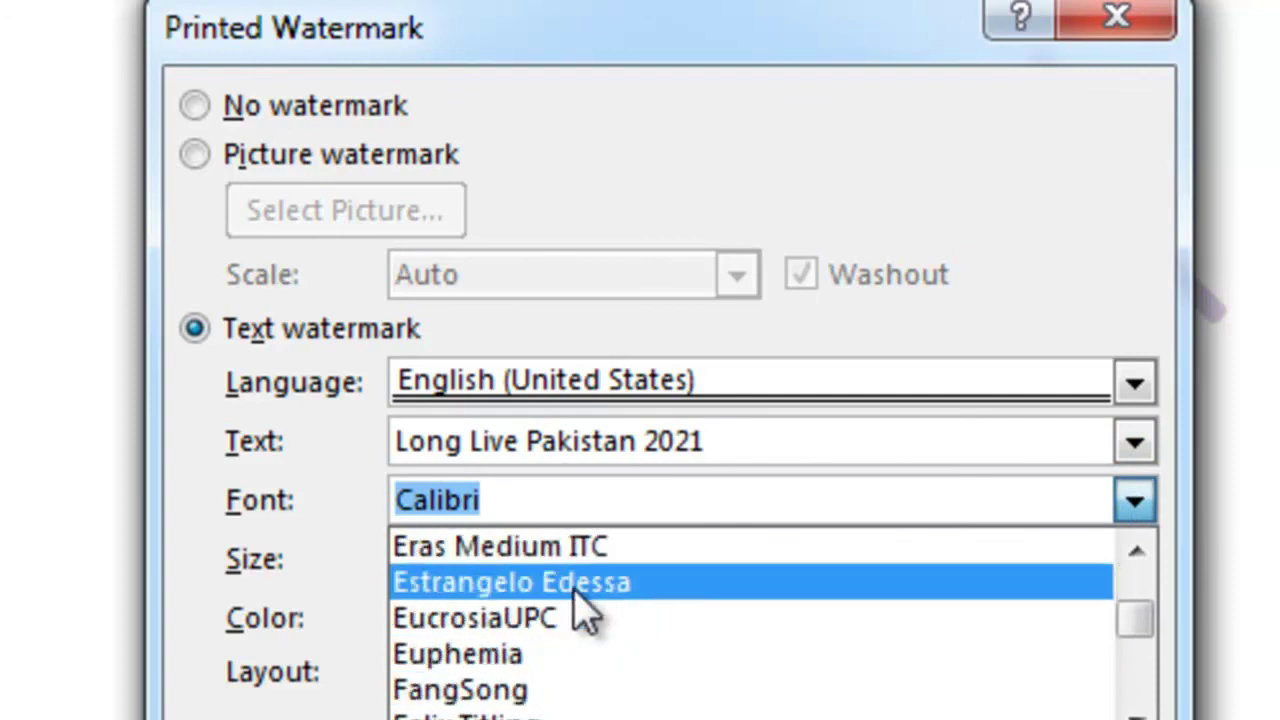
{"action": "left_click", "coordinate": [592, 660]}
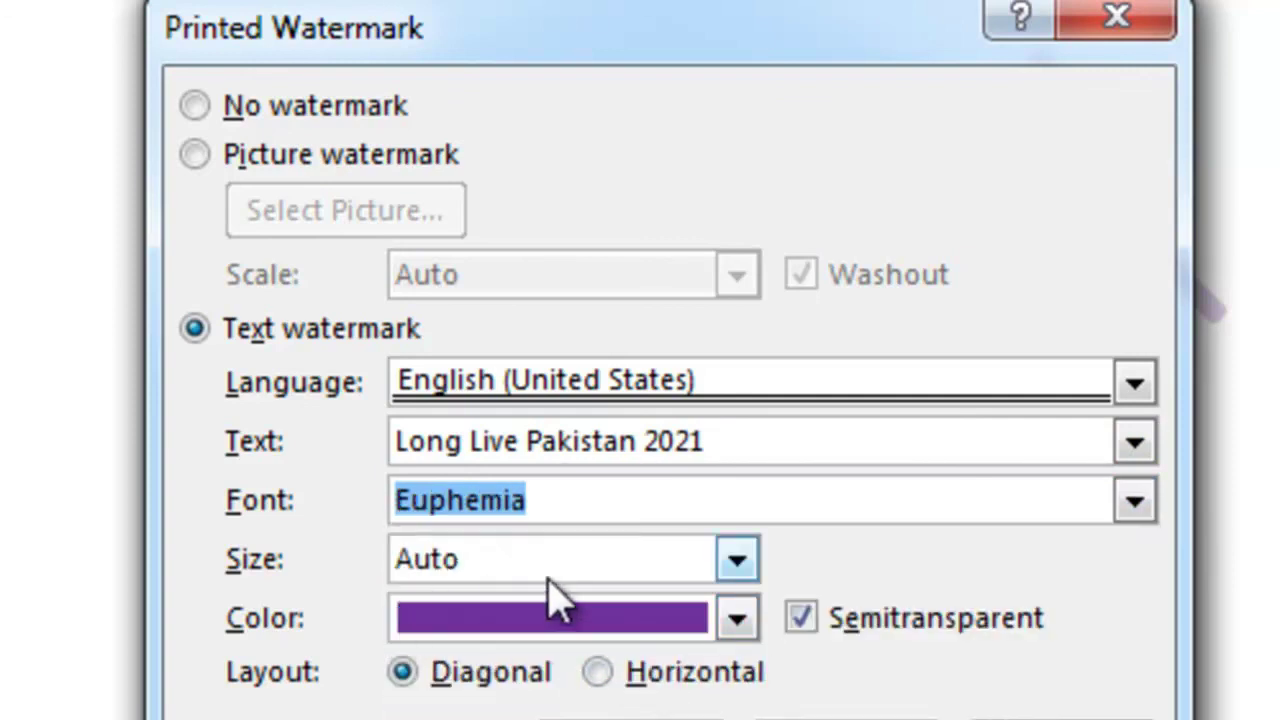
- Keep the watermark size at Auto, lay it out horizontally, and apply it
{"action": "left_click", "coordinate": [737, 562]}
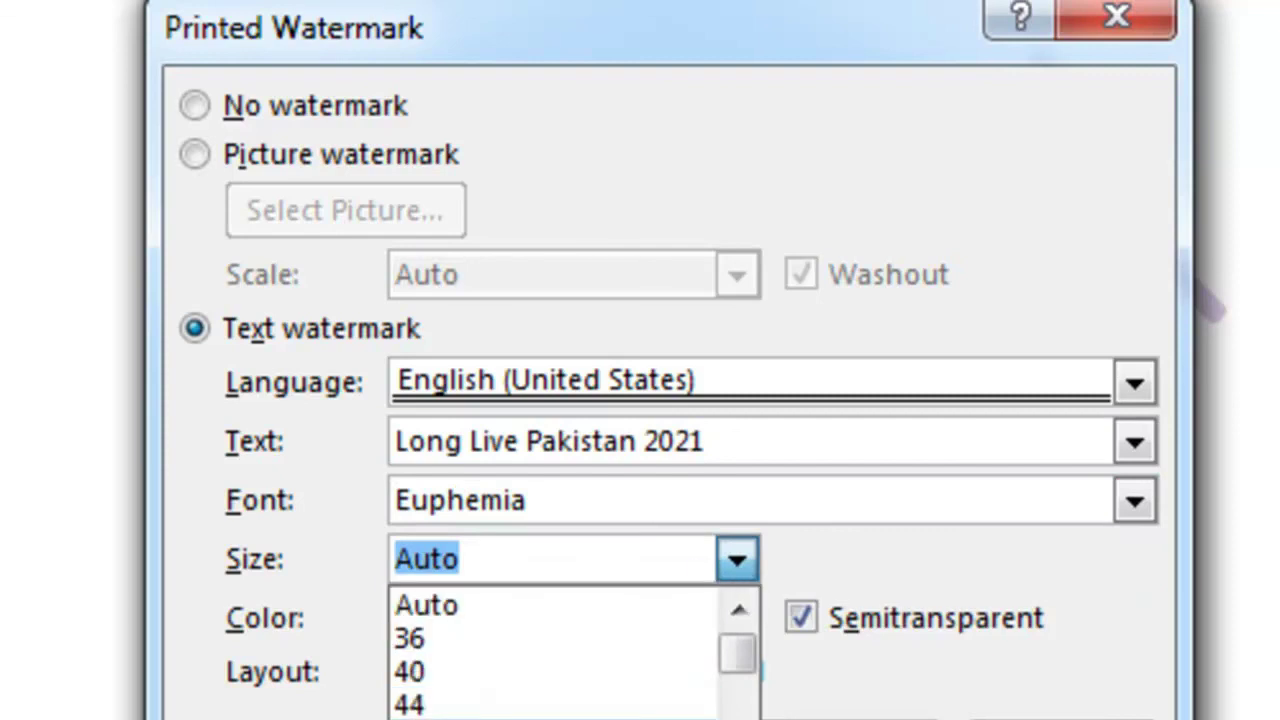
{"action": "left_click", "coordinate": [200, 632]}
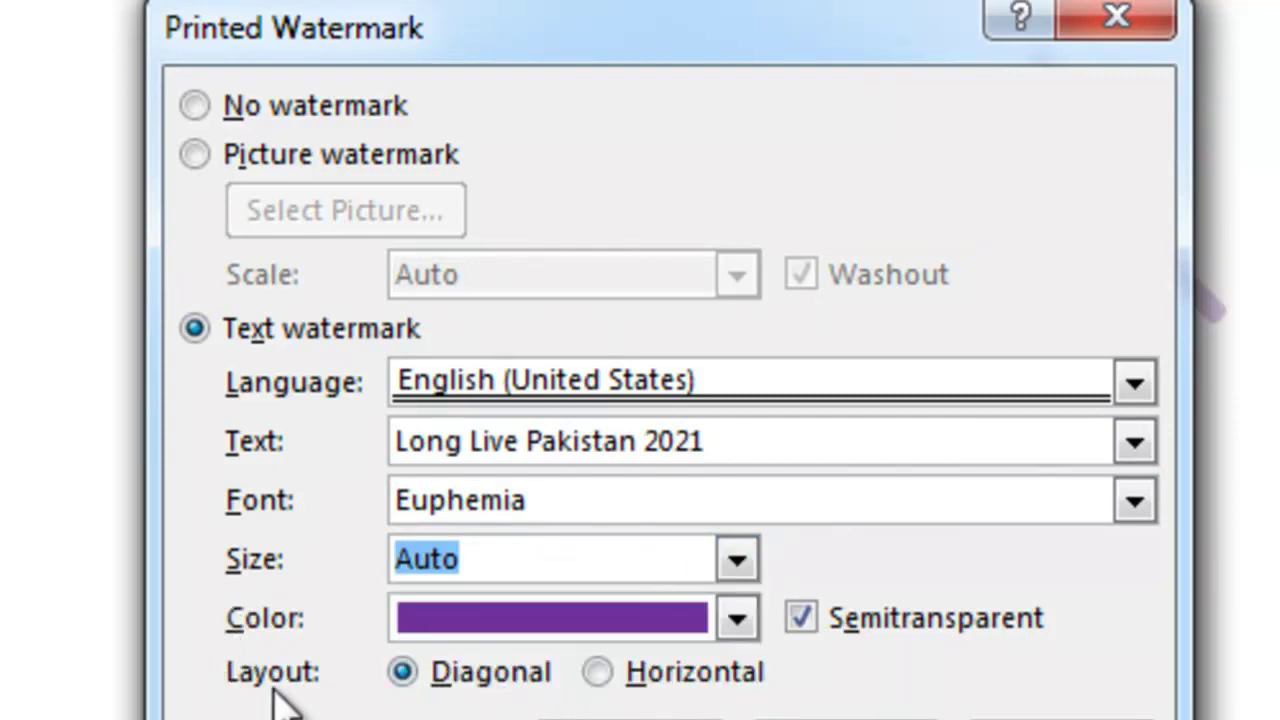
{"action": "left_click", "coordinate": [642, 682]}
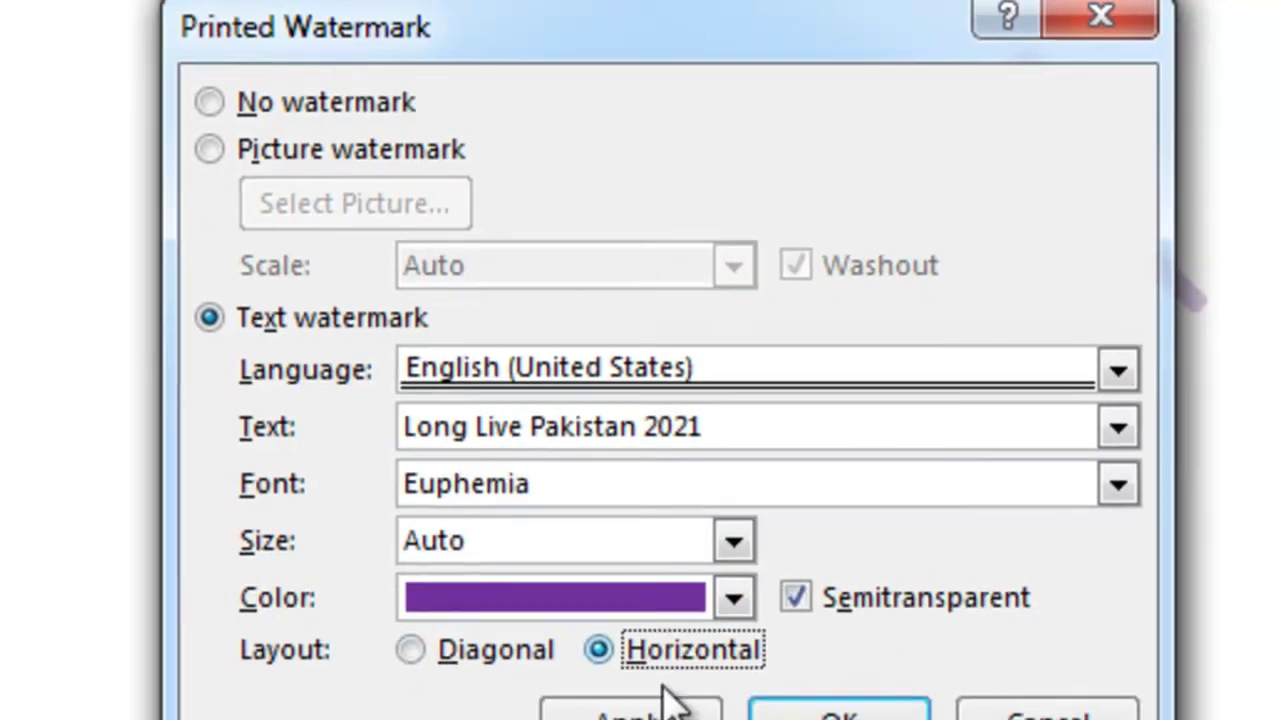
{"action": "left_click", "coordinate": [636, 547]}
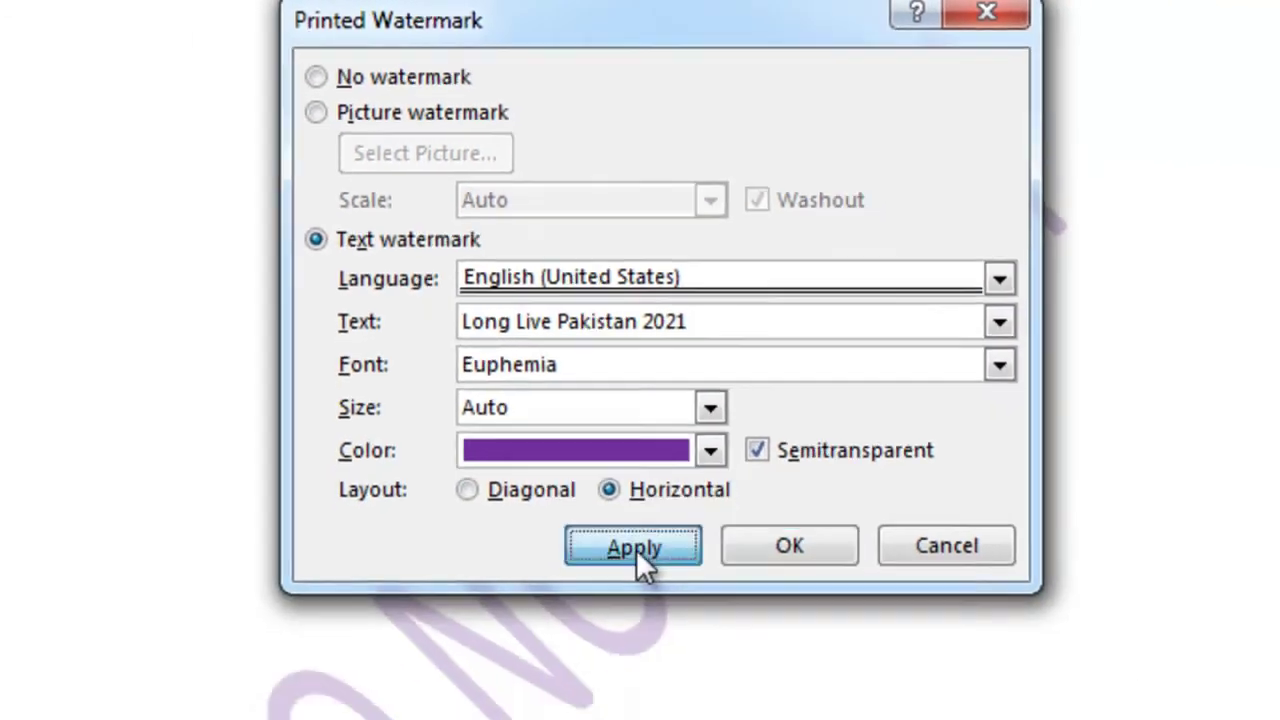